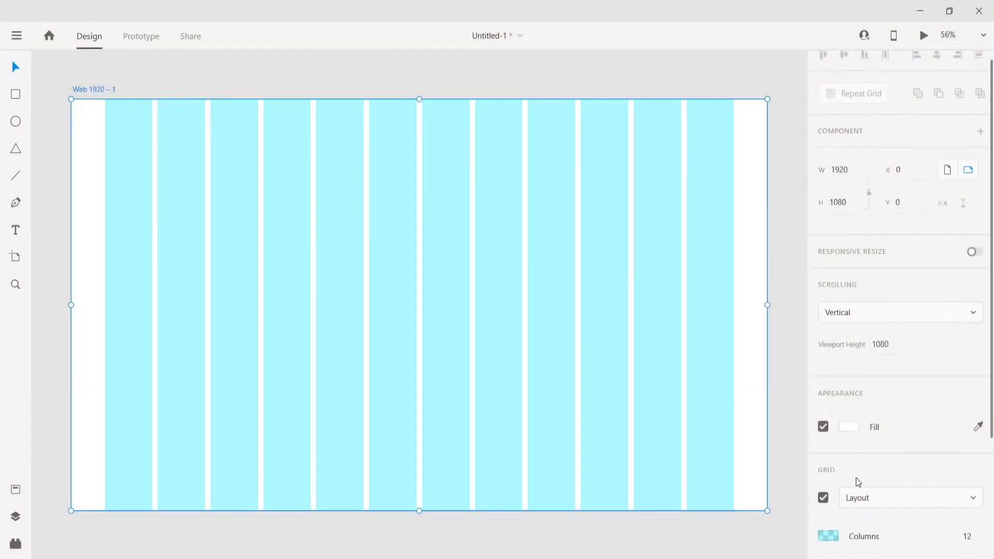
Draw a 1920 × 1080 rectangle covering the whole artboard and remove its border
scroll(856, 481, "down", 3)
left_click(966, 477)
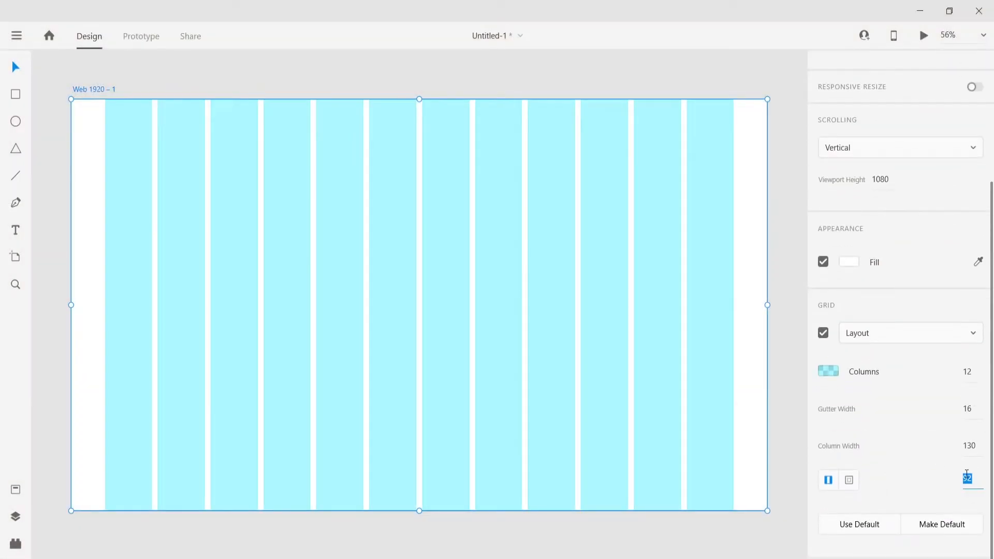
left_click(30, 101)
left_click_drag(71, 98, 776, 508)
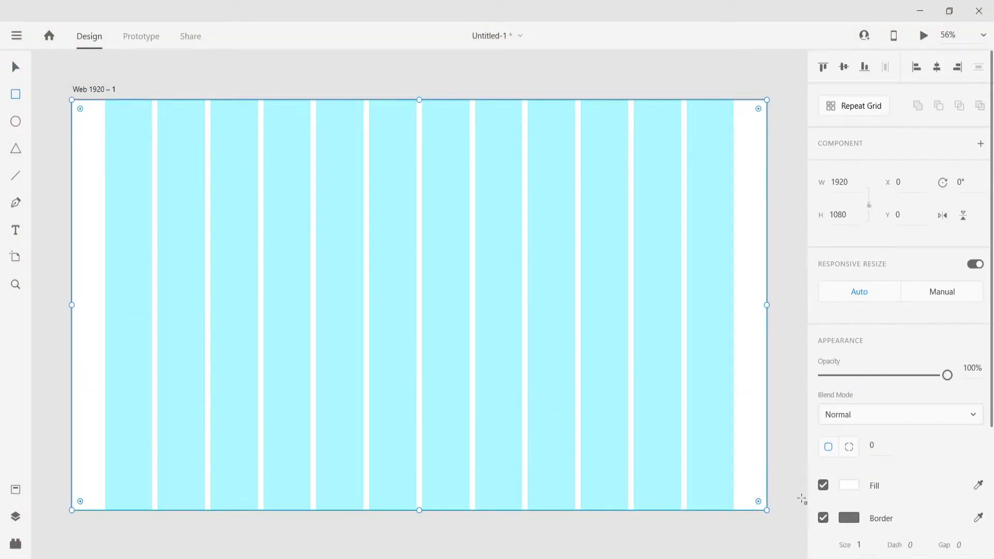
left_click(823, 517)
Give the rectangle a linear gradient fill with #7B0000 as the start colour and black as the end colour
left_click(844, 485)
left_click(689, 352)
left_click(691, 372)
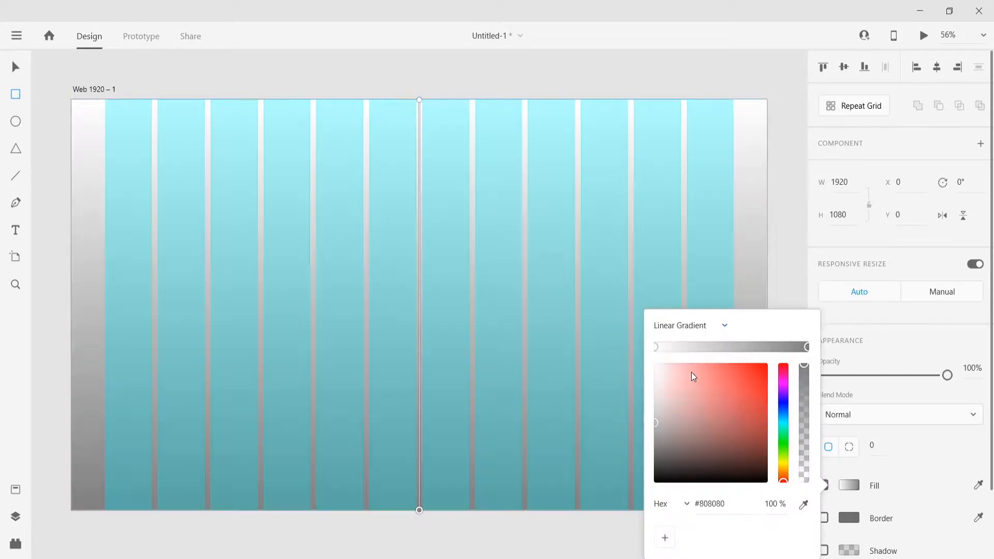
left_click_drag(691, 430, 654, 482)
left_click(654, 347)
left_click(726, 503)
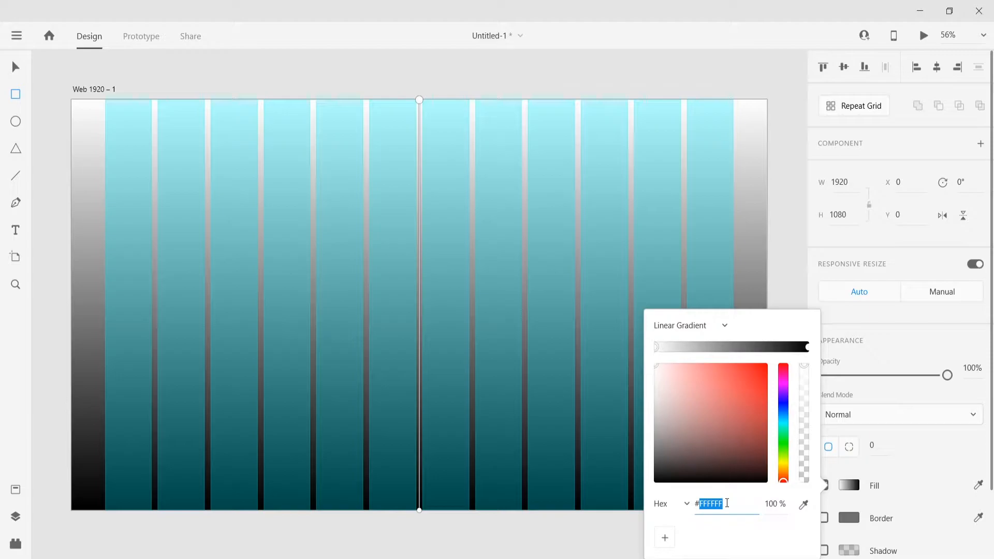
type("7B0000")
key("Return")
Run the gradient diagonally from the artboard's upper-left corner to beyond its lower-right corner, and set a colour stop near the middle
left_click_drag(419, 100, 60, 111)
scroll(372, 207, "down", 4)
left_click_drag(395, 345, 588, 356)
mouse_move(708, 347)
left_mouse_down()
mouse_move(748, 347)
mouse_move(727, 349)
left_mouse_up()
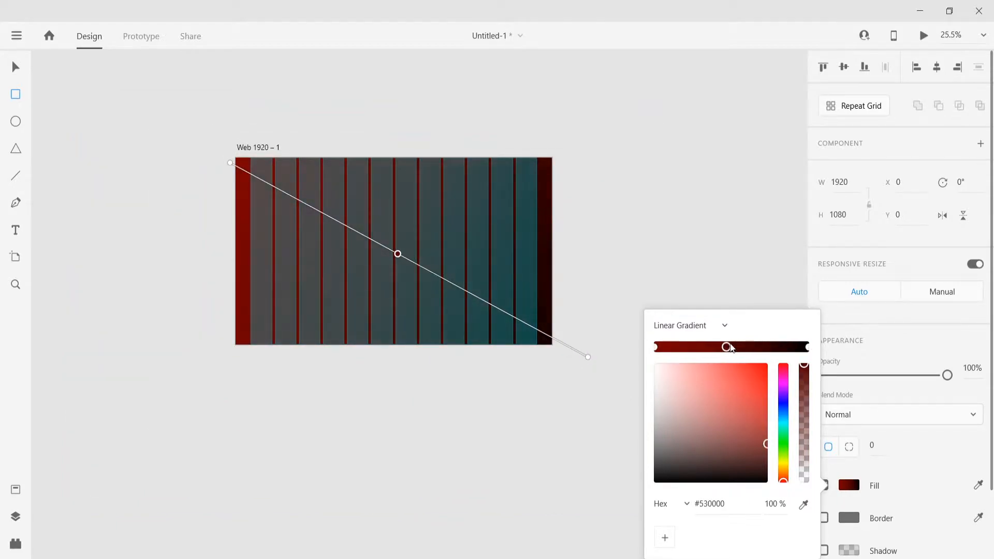
Place the 960x0 image component from the document assets on the artboard and centre it both vertically and horizontally
left_click(15, 489)
left_click_drag(77, 354, 401, 298)
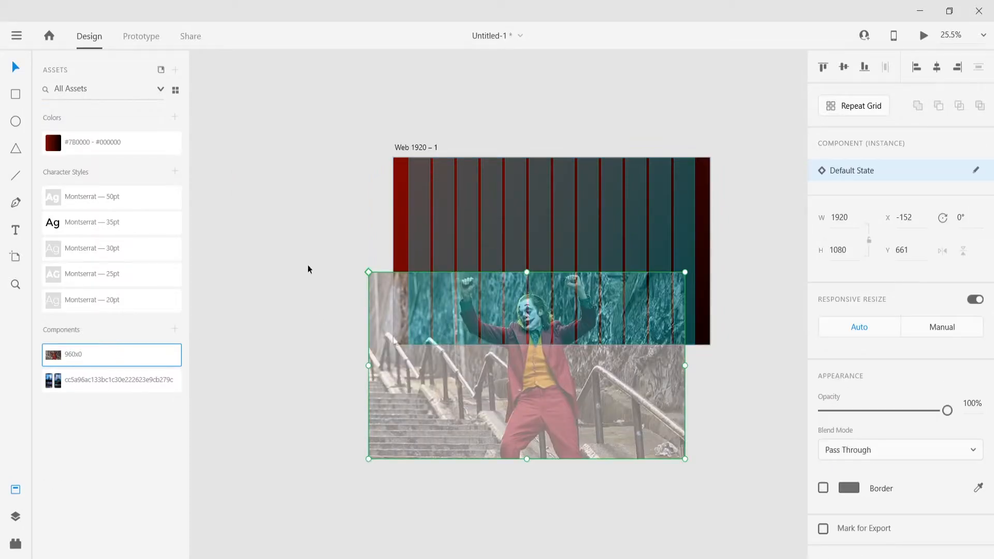
key("ctrl+shift+y")
left_click(847, 69)
left_click(936, 67)
key("ctrl+y")
Change the image's blend mode and lower its opacity so it merges with the gradient
left_click(899, 449)
scroll(899, 451, "down", 1)
left_click(854, 501)
left_click_drag(947, 410, 822, 412)
left_click(541, 398)
Add the text "Movies" near the artboard's upper-left corner and set it in title case
left_click(133, 110)
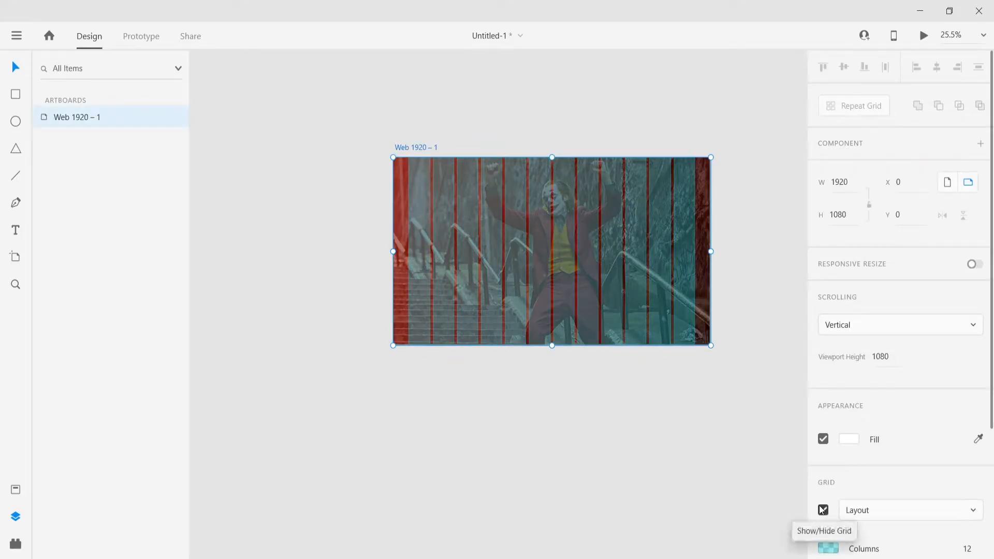
key("ctrl+3")
scroll(580, 317, "down", 2)
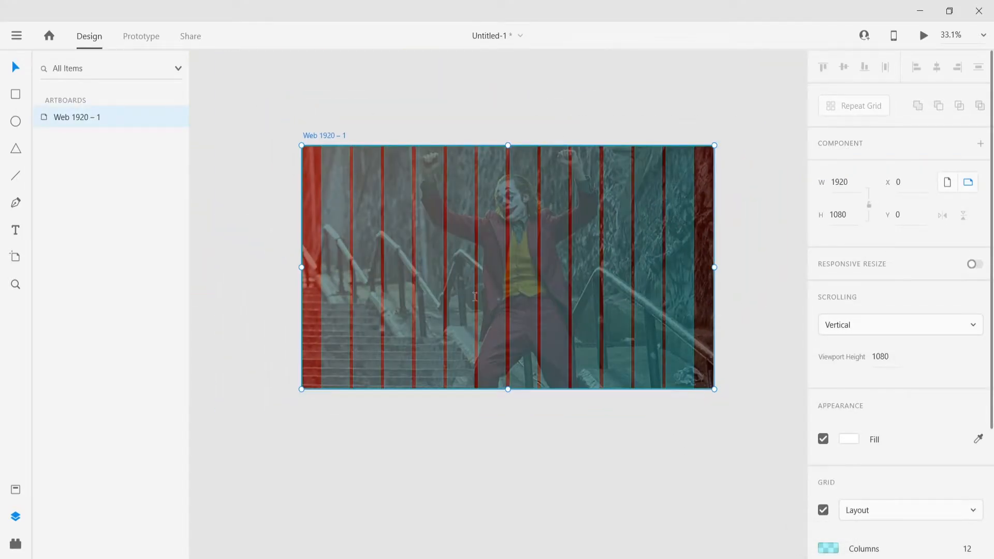
key("t")
left_click(375, 197)
type("movies")
key("ctrl+a")
left_click(864, 498)
Apply the Montserrat 25pt character style to the site title and align it to the first grid column at X 92, Y 30
left_click(15, 493)
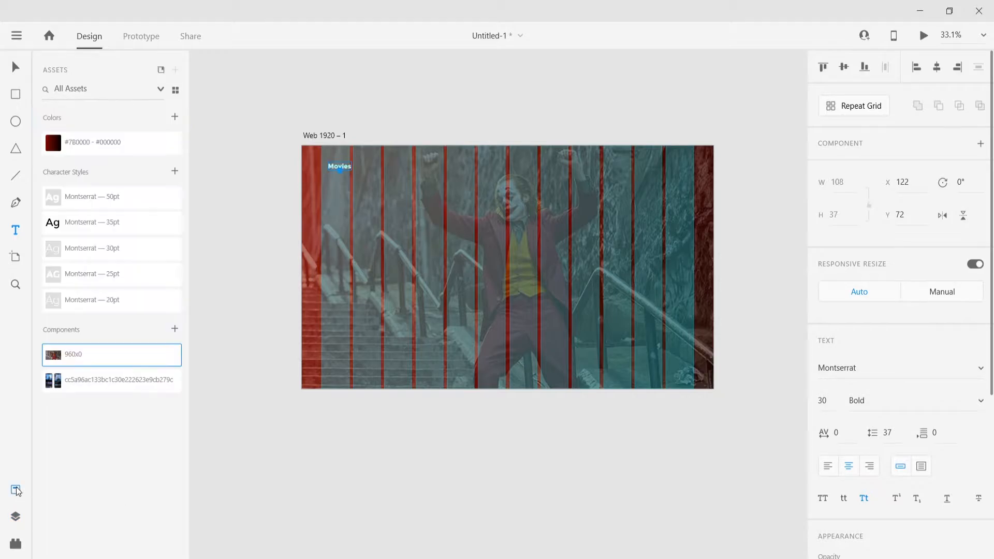
left_click(109, 278)
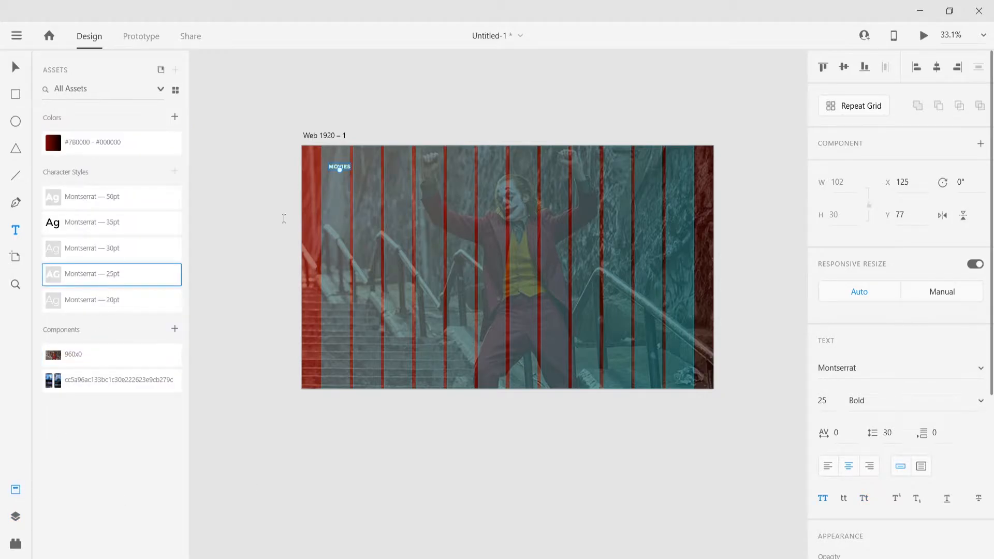
key("Escape")
left_click_drag(337, 167, 324, 155)
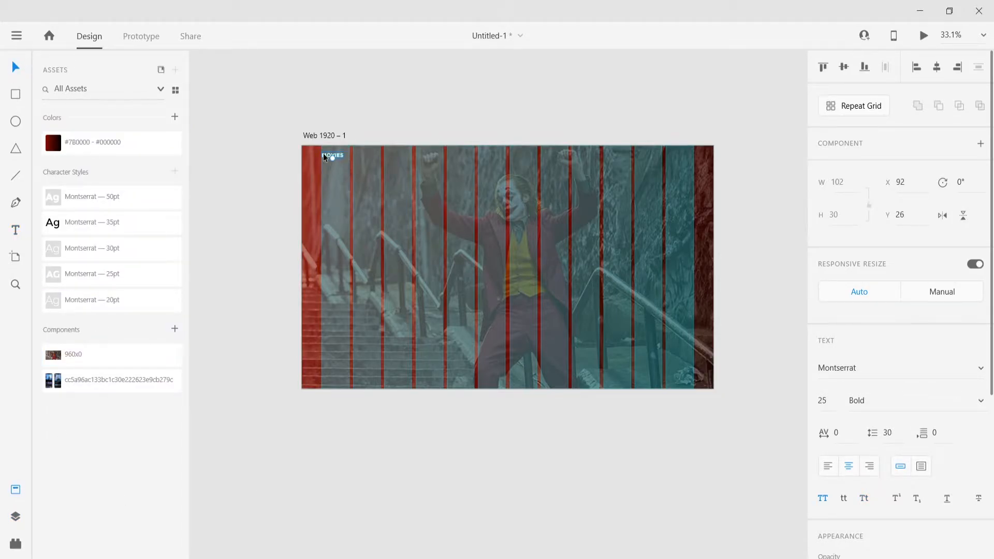
scroll(325, 155, "up", 4)
key("alt")
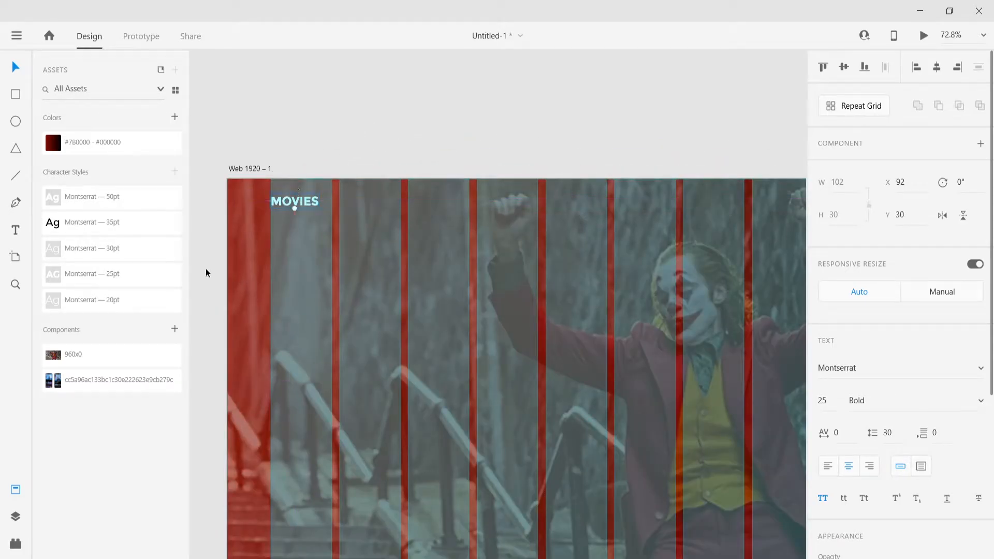
Duplicate the site title to the middle of the header, change the copy to "Features" and apply the Montserrat 20pt style
key("ctrl+shift+y")
key("ctrl+0")
left_click_drag(123, 117, 440, 116)
double_click(443, 118)
type("FEATURES")
double_click(443, 118)
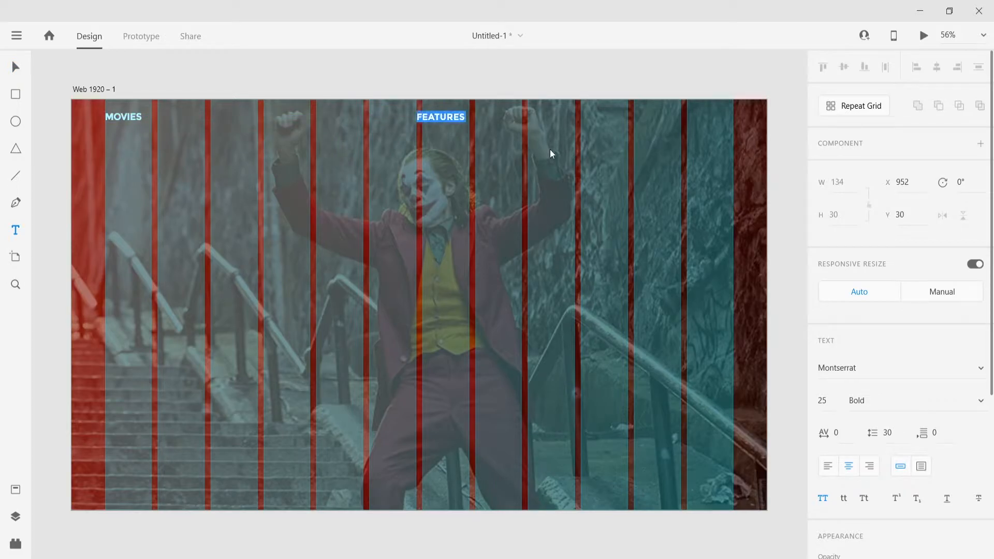
left_click(16, 489)
left_click(77, 303)
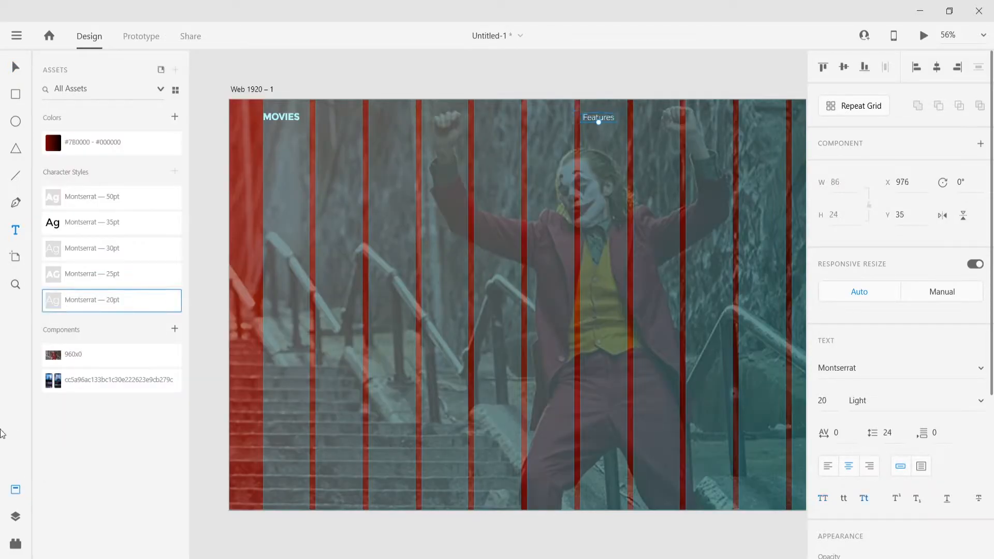
left_click(16, 489)
Duplicate the Features link twice along the header, changing the copies to "Pricing" and "Sign Up / Log In"
left_click_drag(439, 122, 508, 120)
double_click(507, 118)
type("Pric")
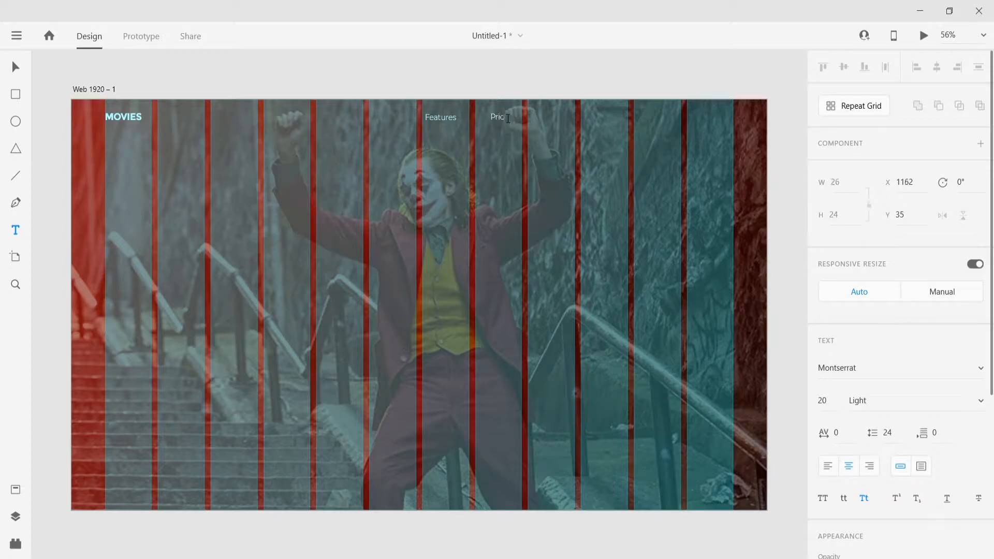
key("Escape")
left_click_drag(496, 117, 546, 119)
double_click(544, 117)
type("Sin")
type("n UP / Log In")
Move the three navigation links together to the end of the last grid column and distribute them evenly horizontally
left_click(15, 66)
left_click(491, 117, "shift")
left_click(451, 119, "shift")
left_click_drag(448, 119, 598, 119)
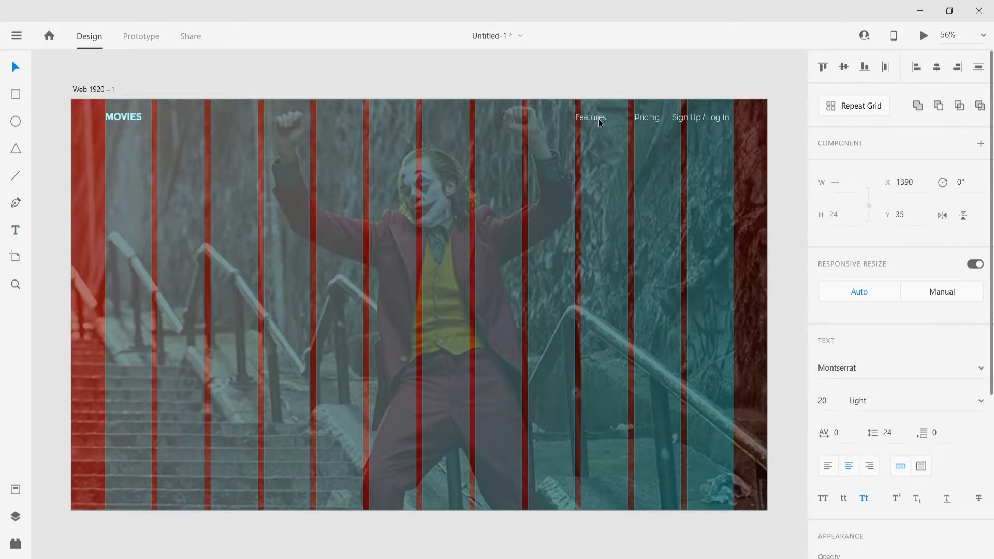
left_click(894, 68)
left_click(701, 73)
left_click(637, 117)
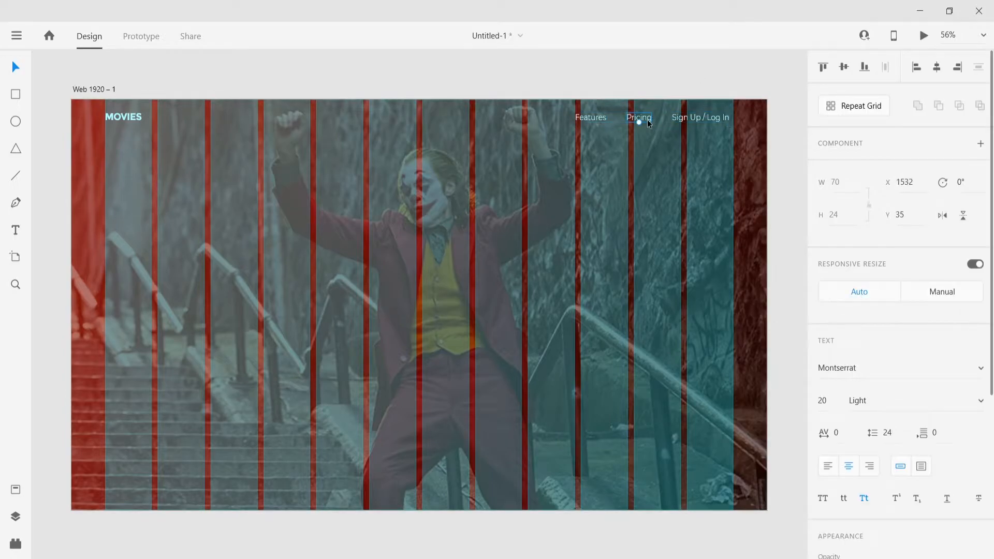
left_click(658, 75)
Group the three navigation links and align the group's vertical middle with the MOVIES title
left_click(695, 117)
left_click(639, 118, "shift")
left_click(591, 118, "shift")
key("ctrl+g")
left_click(125, 113, "shift")
left_click(844, 66)
Draw a text area about 579 × 127 below the header and enter "Stream any movies at anytime with no individual coast"
scroll(582, 139, "down", 1)
key("t")
left_click_drag(361, 223, 384, 236)
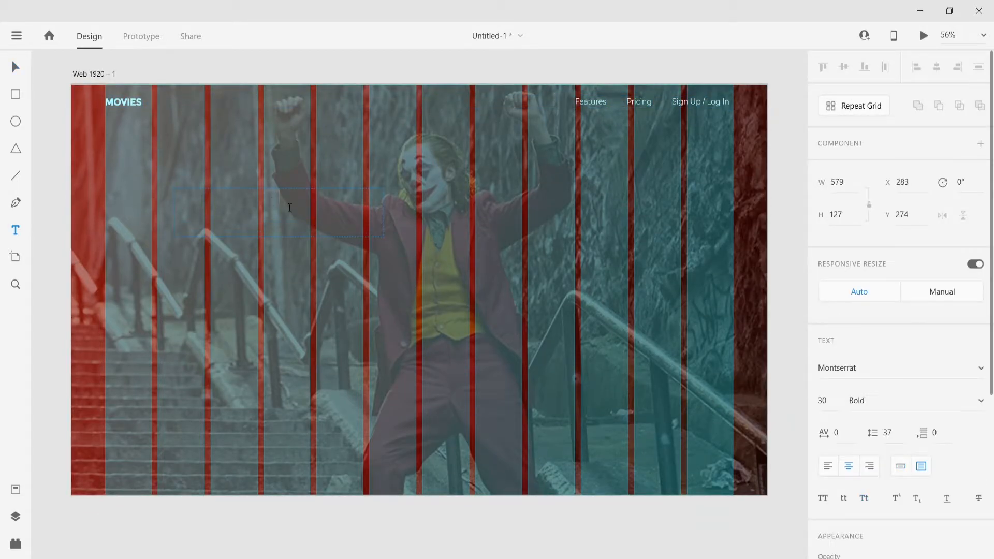
type("stream any movies at")
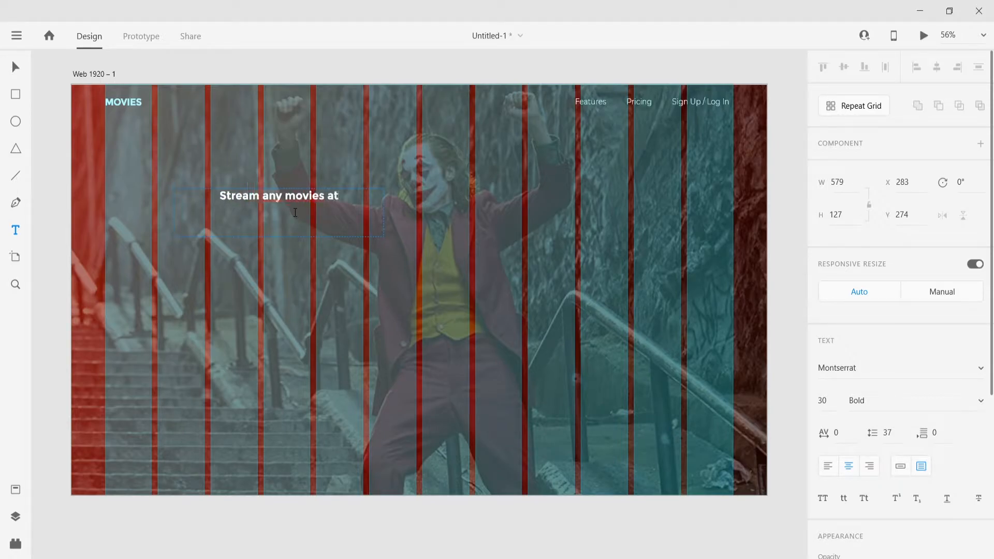
type(" anytime with no individual")
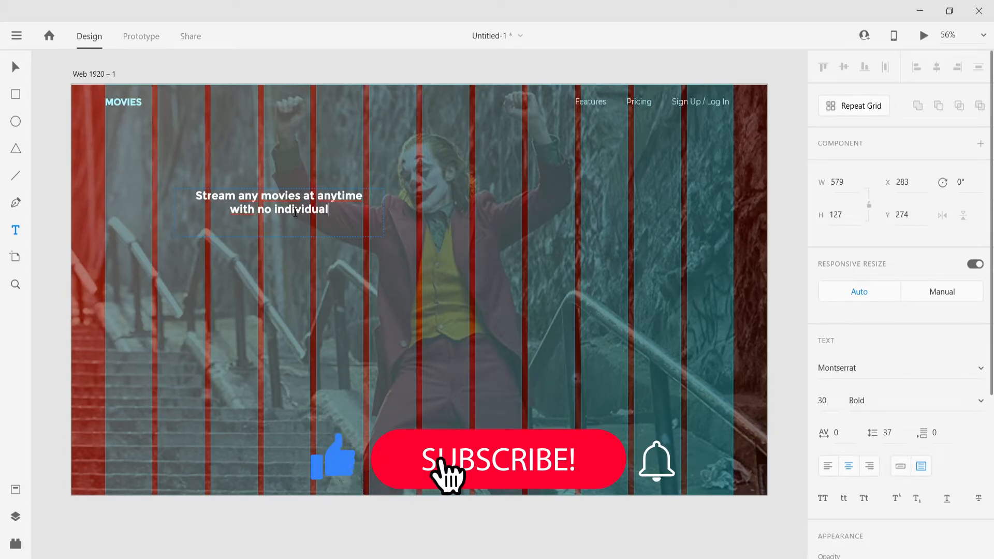
type(" coast")
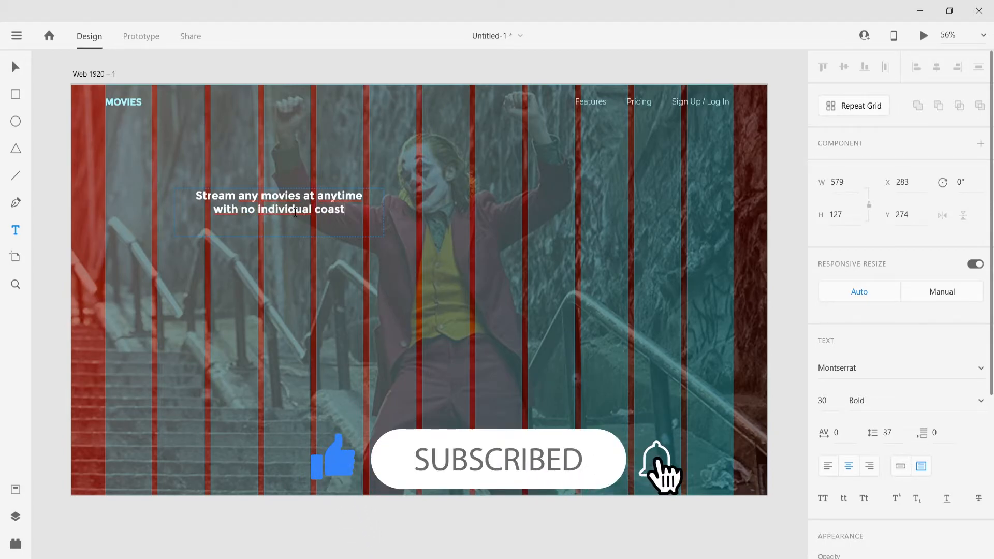
Apply the Montserrat 50pt style to the heading, left-align it and widen its text box to about 915
key("ctrl+a")
left_click(15, 489)
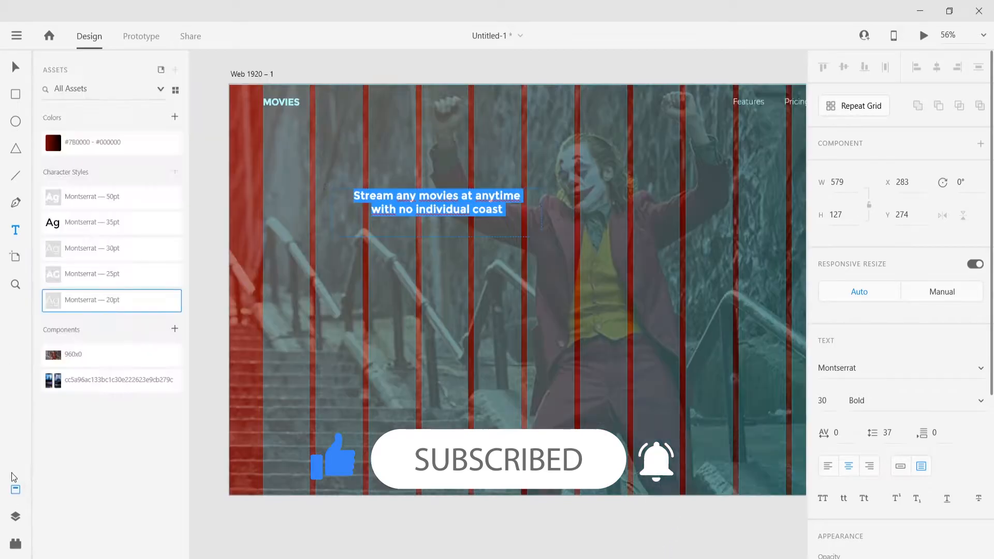
left_click(171, 197)
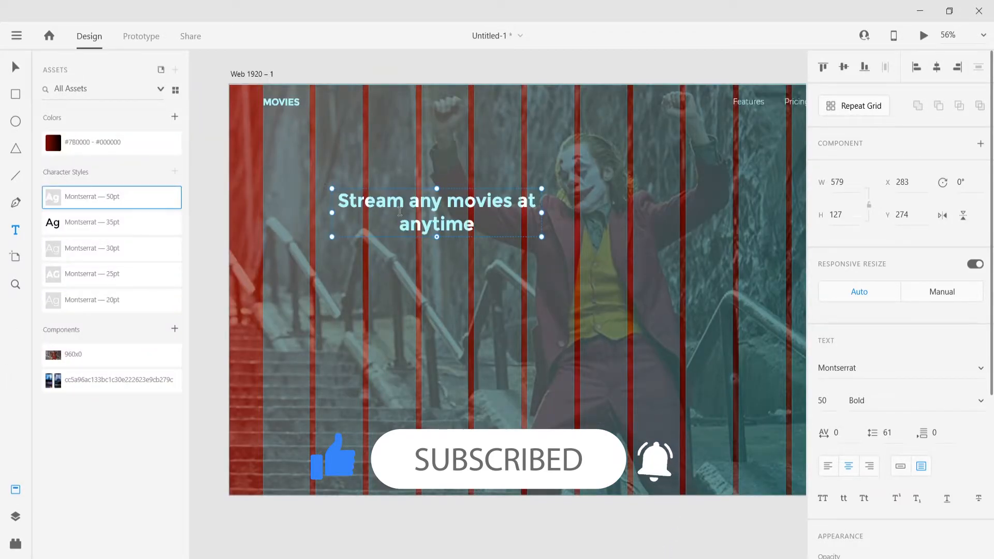
left_click(827, 466)
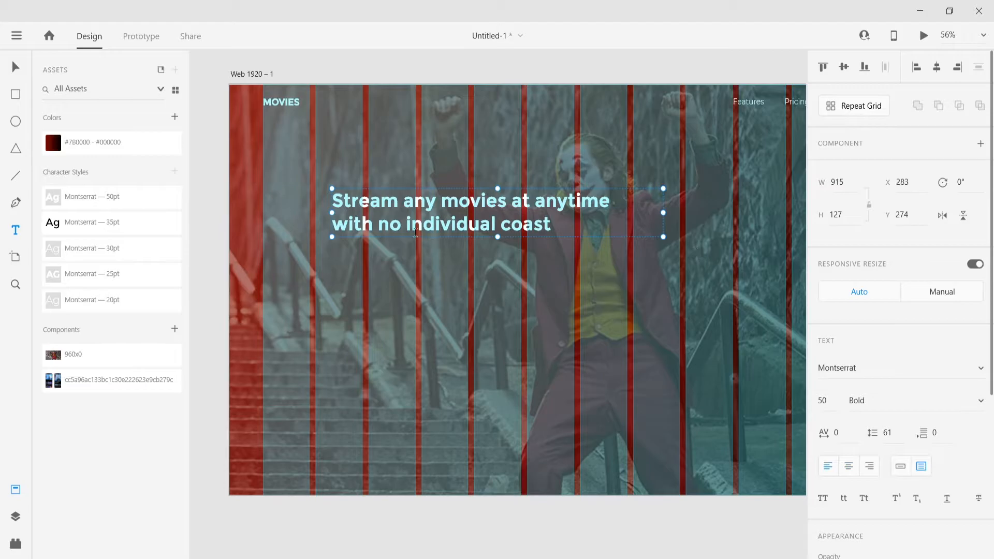
key("Escape")
Duplicate the heading below itself, retyping the copy as "thousand of movies with no rental fees. our monthly gives your unlimited access to our movies Library."
left_click_drag(391, 239, 401, 277)
double_click(399, 261)
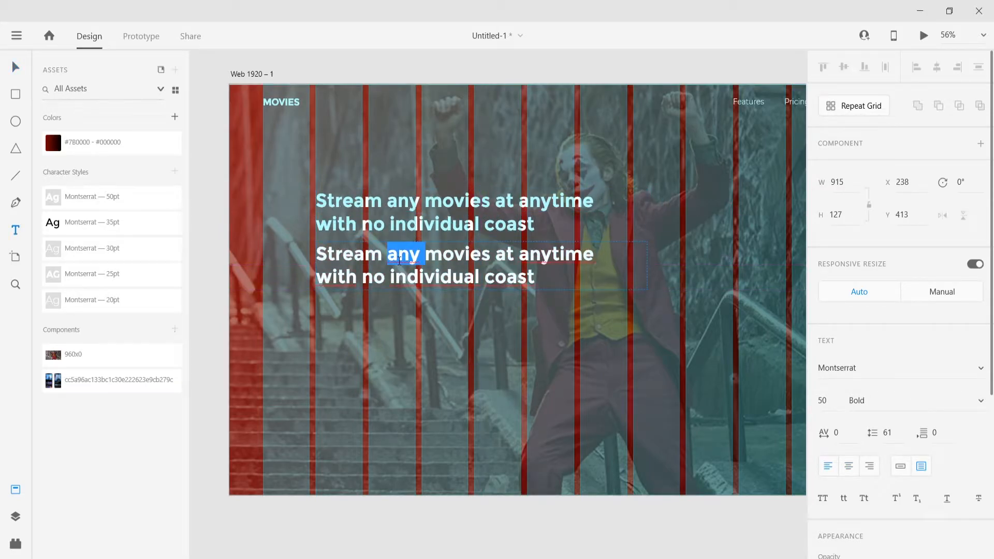
key("ctrl+a")
type("thousand of")
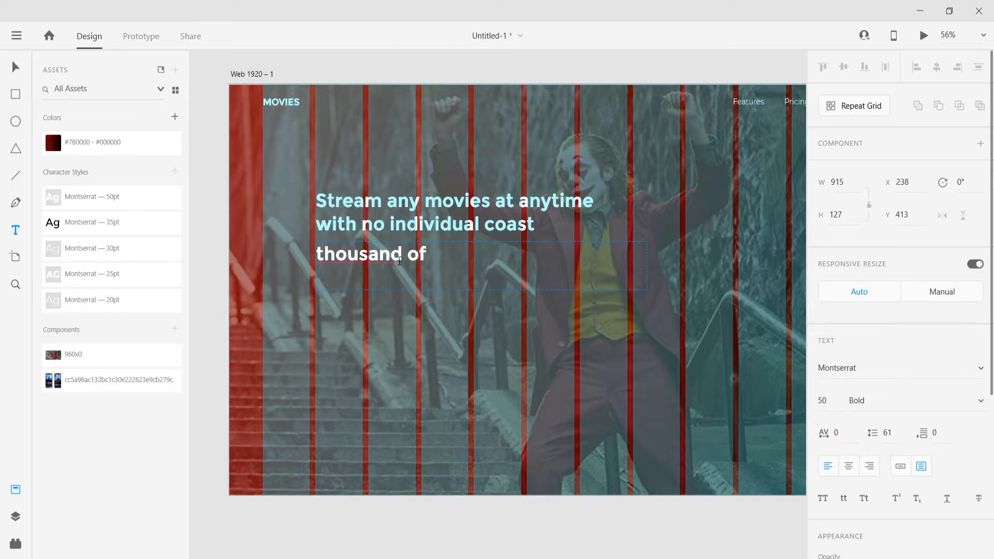
type(" movies with")
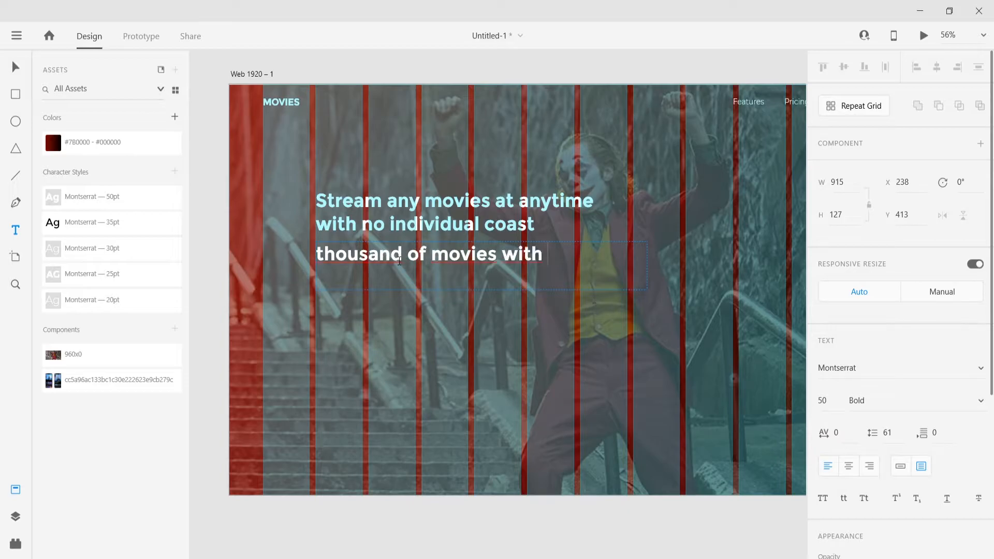
type("tal feee")
key("BackSpace")
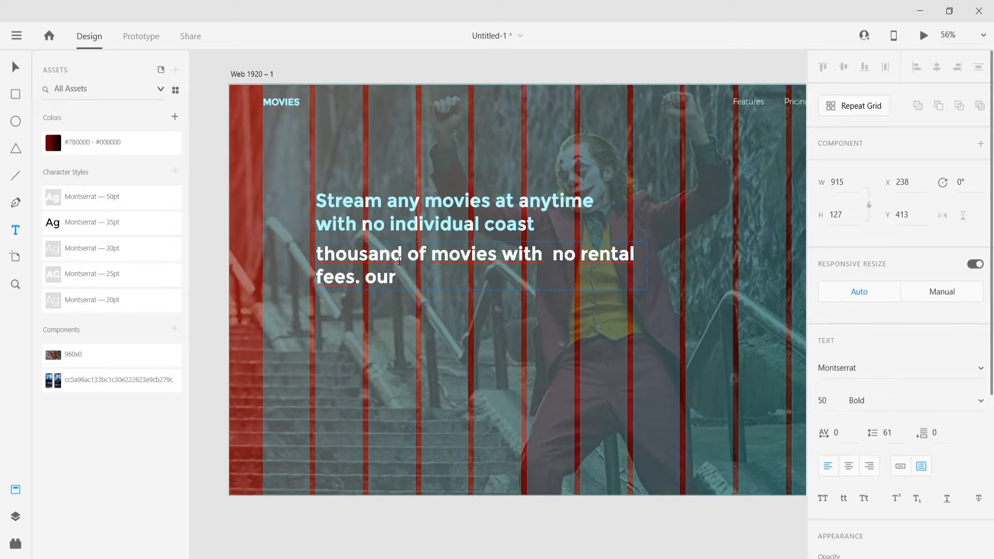
type("s. our monthly gives your unlimited")
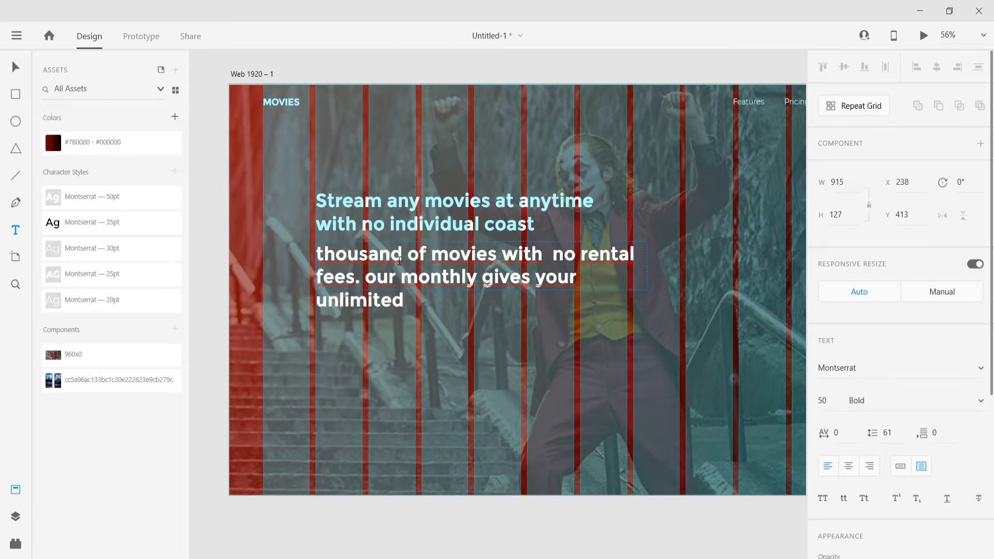
type(" access to our movies library.")
key("ctrl+a")
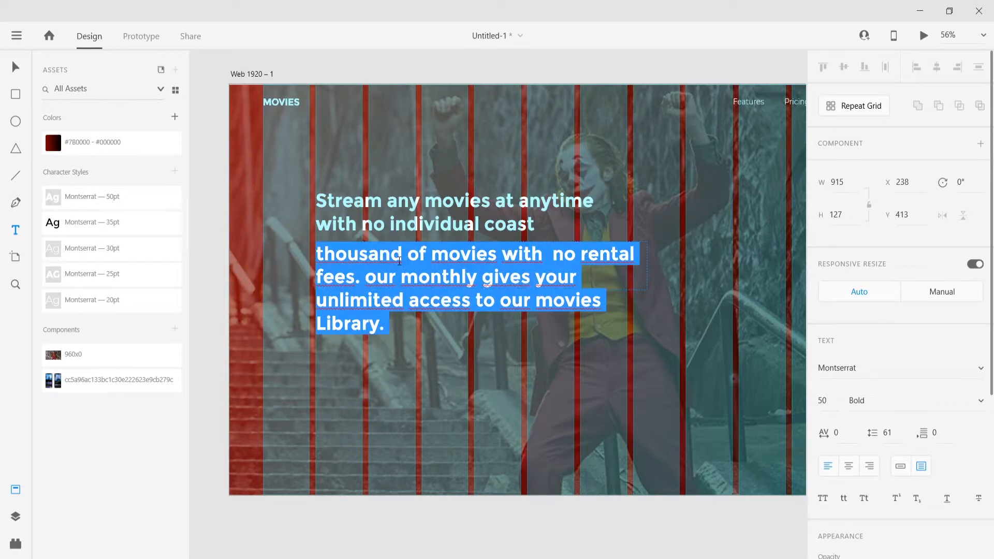
Apply the Montserrat 30pt style to the paragraph and set both the paragraph and the heading in title case
left_click(123, 254)
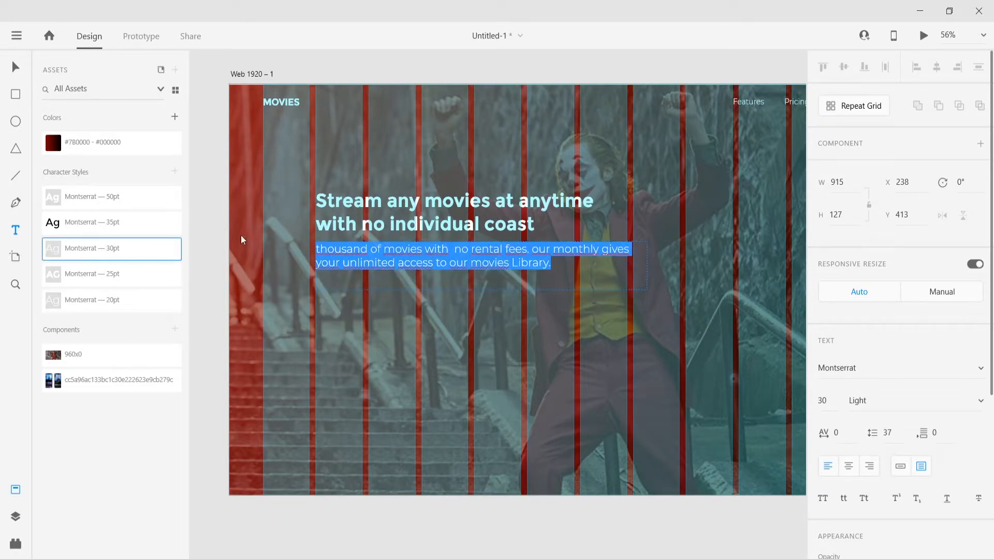
left_click(863, 498)
double_click(443, 231)
key("ctrl+a")
left_click(864, 498)
Resize the paragraph's text box to about 669 × 118 so the text wraps onto three lines
left_click(404, 266)
double_click(406, 269)
key("ctrl+a")
key("Escape")
mouse_move(481, 288)
left_mouse_down()
mouse_move(481, 262)
mouse_move(482, 270)
left_mouse_up()
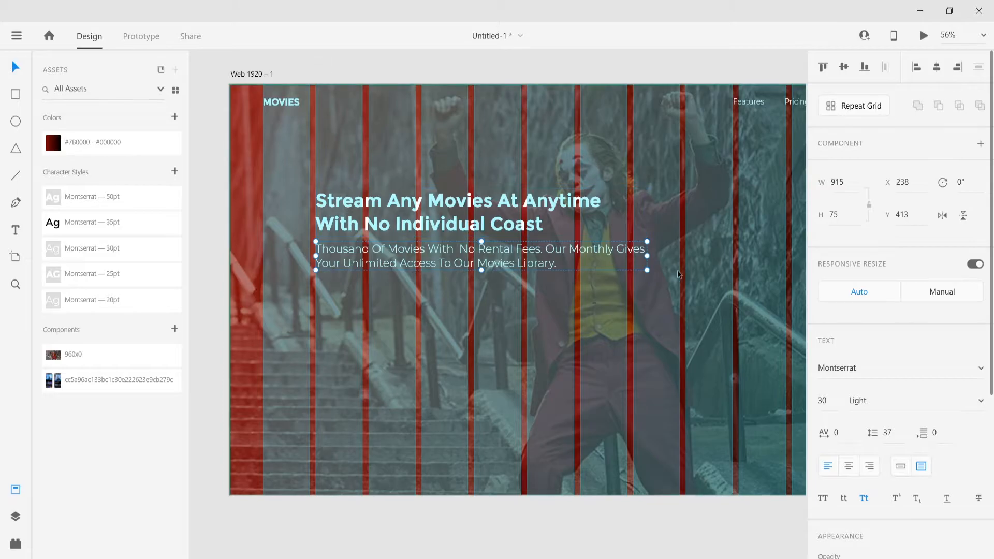
left_click_drag(646, 255, 557, 256)
left_click_drag(436, 270, 436, 286)
left_click(415, 69)
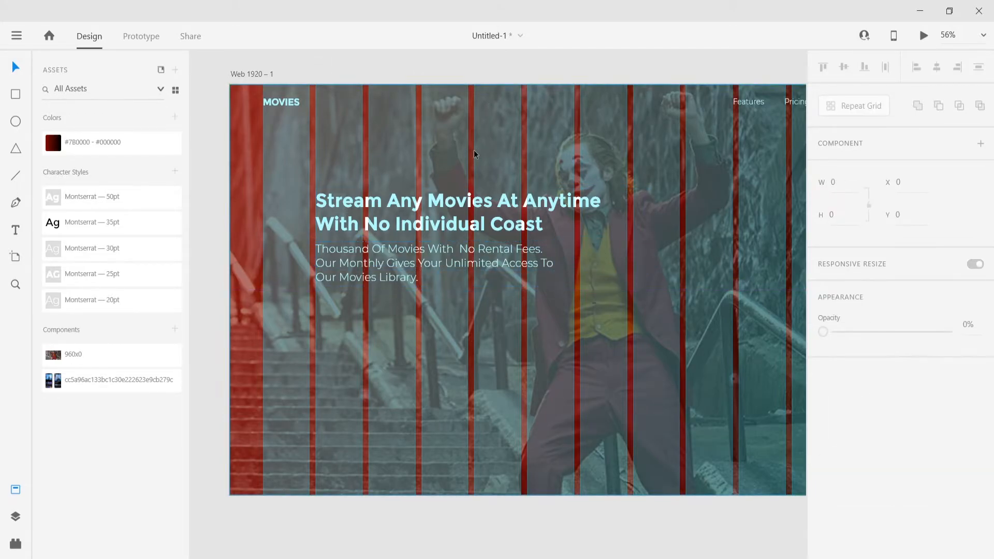
Move the heading and the paragraph together down by 30 px
key("ctrl+shift+y")
scroll(473, 150, "up", 1)
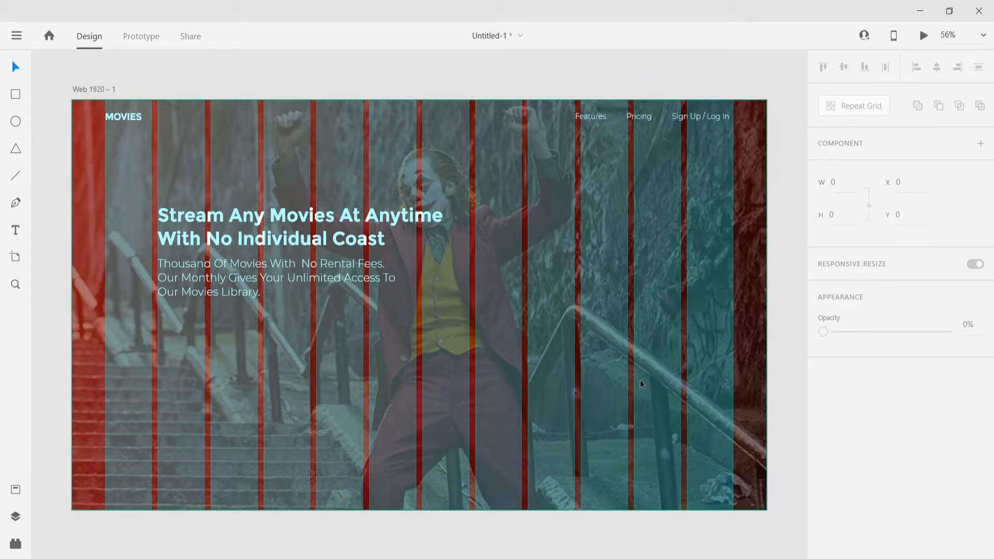
left_click(280, 239)
left_click(275, 278, "shift")
key("shift+Down")
key("shift+Down")
key("shift+Down")
Move only the paragraph down by 23 px, to Y 466, to widen the gap below the heading
left_click(349, 321)
left_click(326, 285)
key("shift+Down")
key("shift+Down")
key("Down")
key("Down")
key("Down")
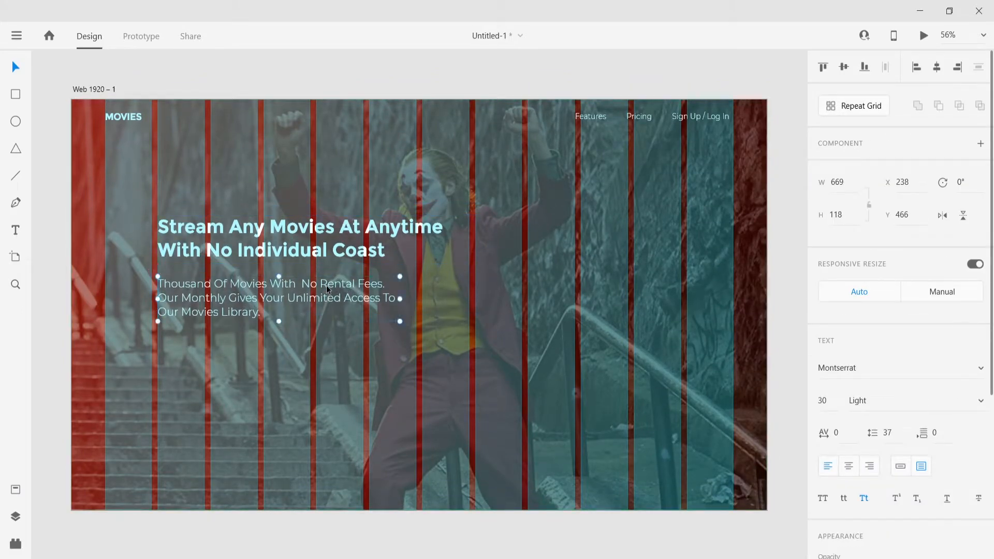
Draw a rectangle about 422 × 83 below the hero paragraph, flush with the paragraph's starting edge
left_click(327, 89)
key("r")
left_click_drag(158, 340, 310, 372)
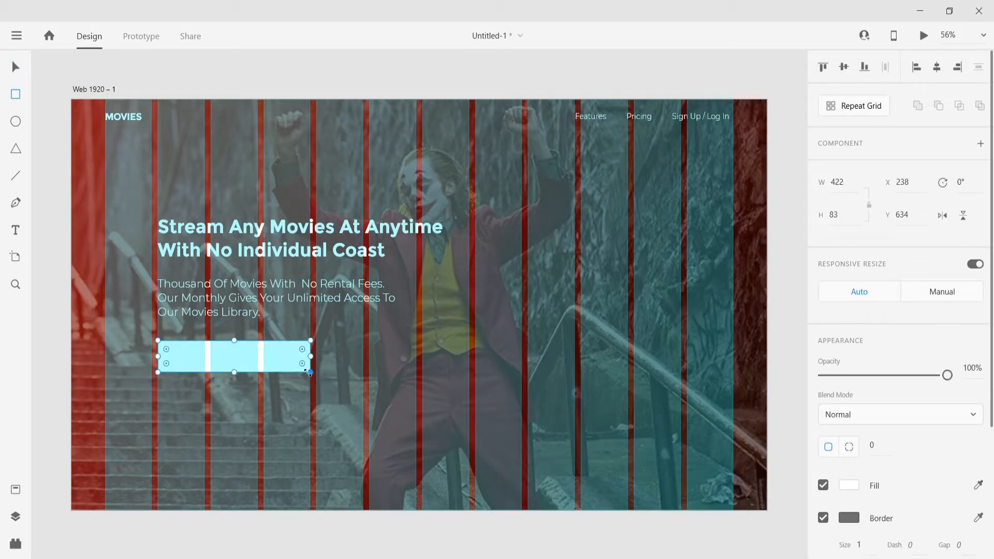
Add the text "try free" over the white rectangle and set its fill to black, #000000
left_click(16, 232)
left_click(234, 361)
type("try free")
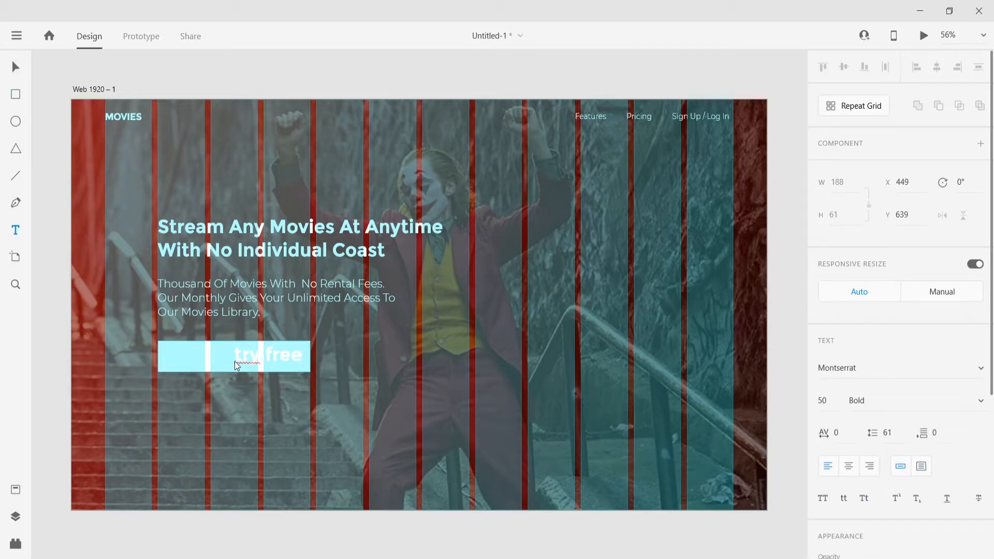
key("ctrl+a")
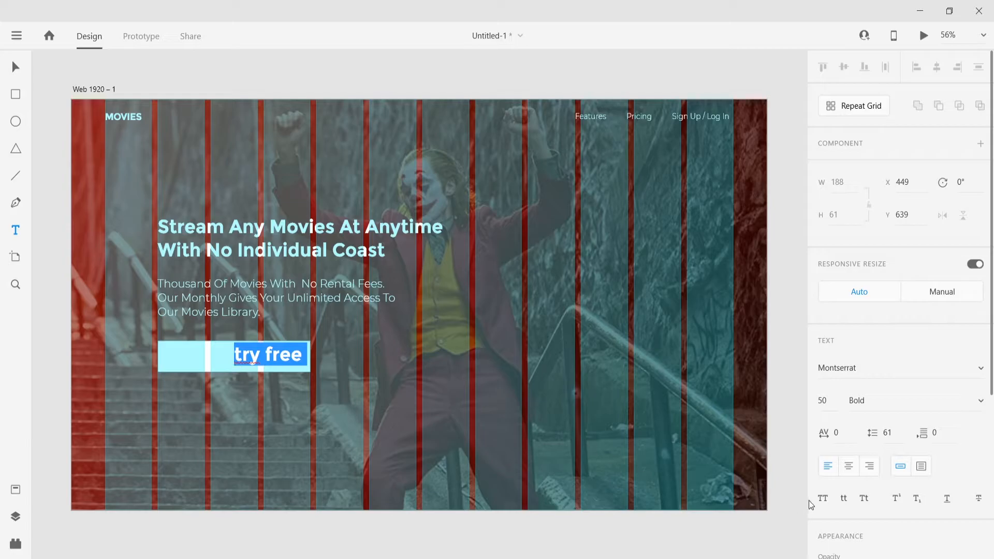
scroll(828, 466, "down", 5)
left_click(848, 419)
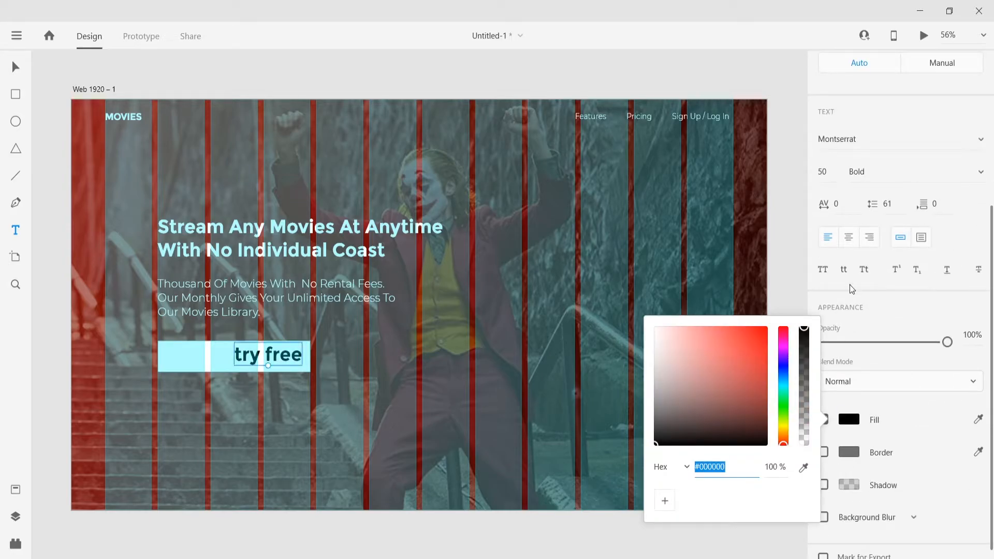
Set the "try free" label in all caps at font size 35
left_click(823, 270)
scroll(854, 289, "up", 3)
left_click(826, 247)
type("30")
key("Return")
type("35")
key("Return")
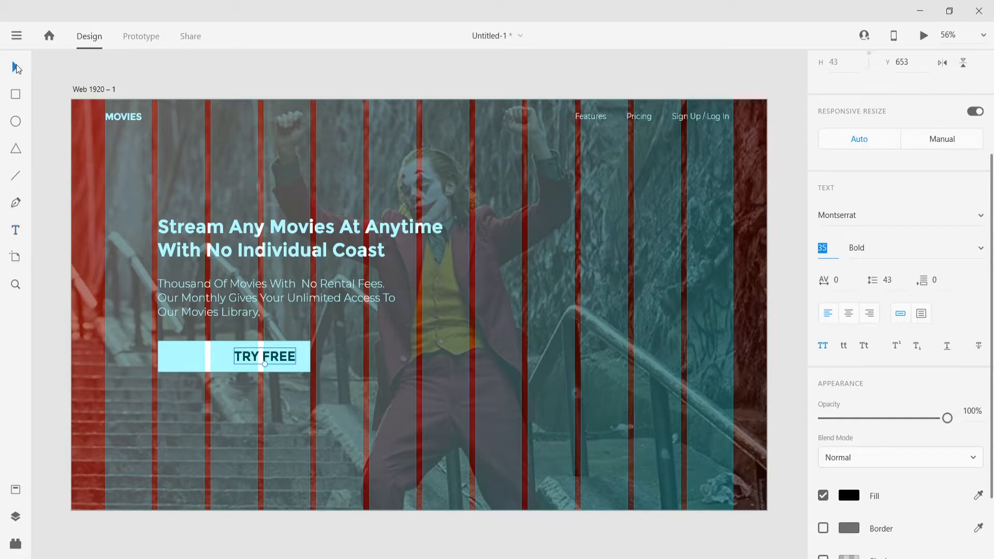
Center the TRY FREE label horizontally on the white rectangle
left_click(213, 358)
left_click(248, 357)
left_click(218, 361, "shift")
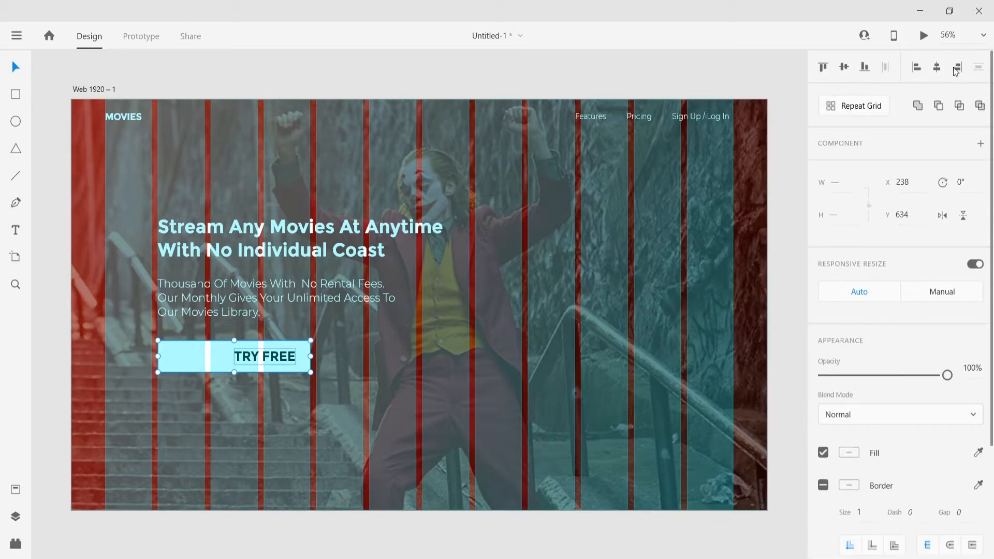
left_click(937, 67)
left_click(67, 306)
Duplicate the button rectangle, fill the copy with the saved #7B0000 - #000000 gradient and remove its border
left_click(193, 361)
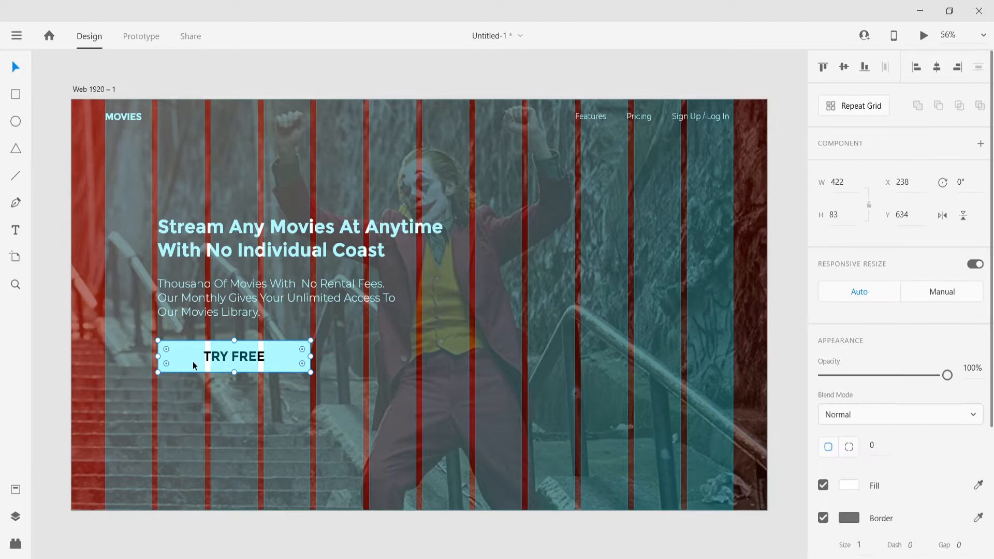
key("ctrl+d")
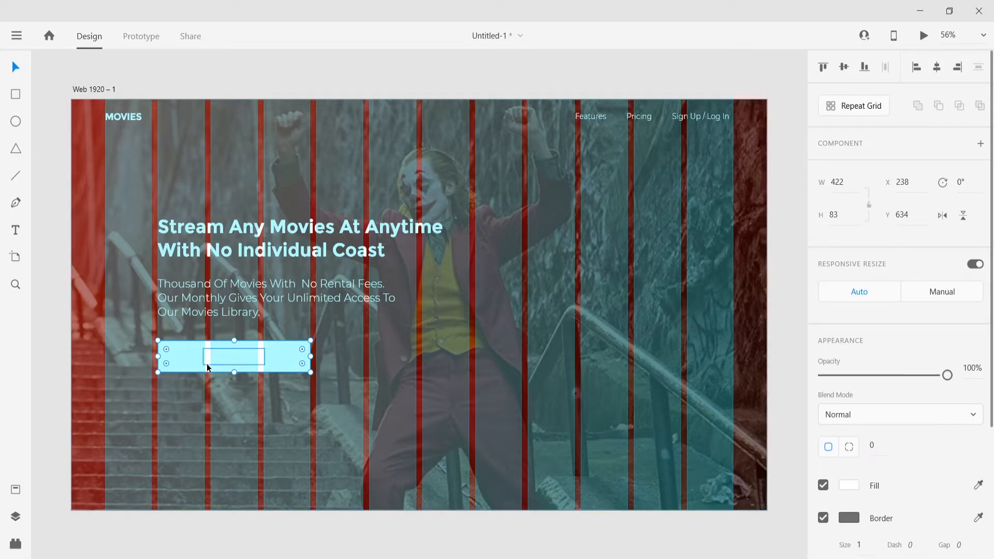
left_click(16, 489)
left_click(87, 151)
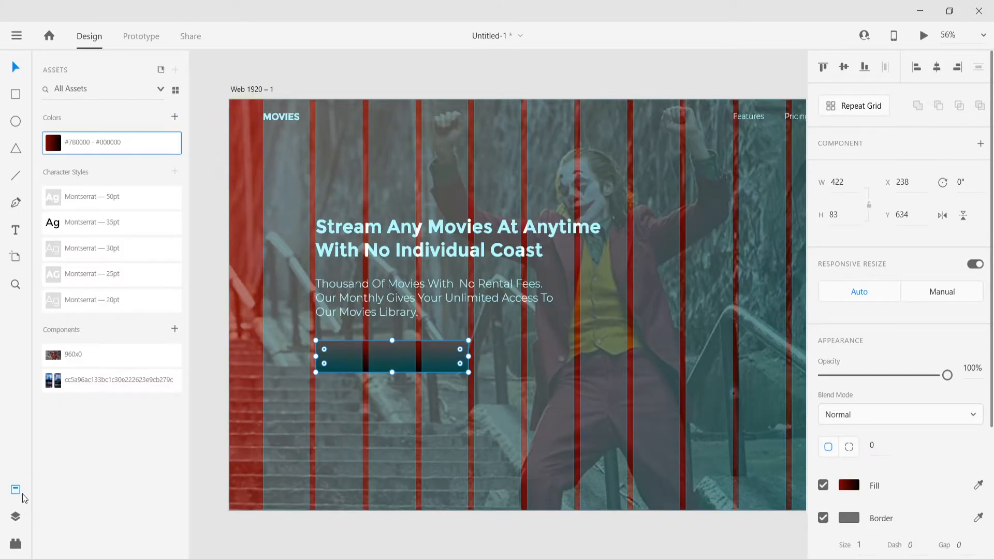
left_click(16, 489)
left_click(822, 517)
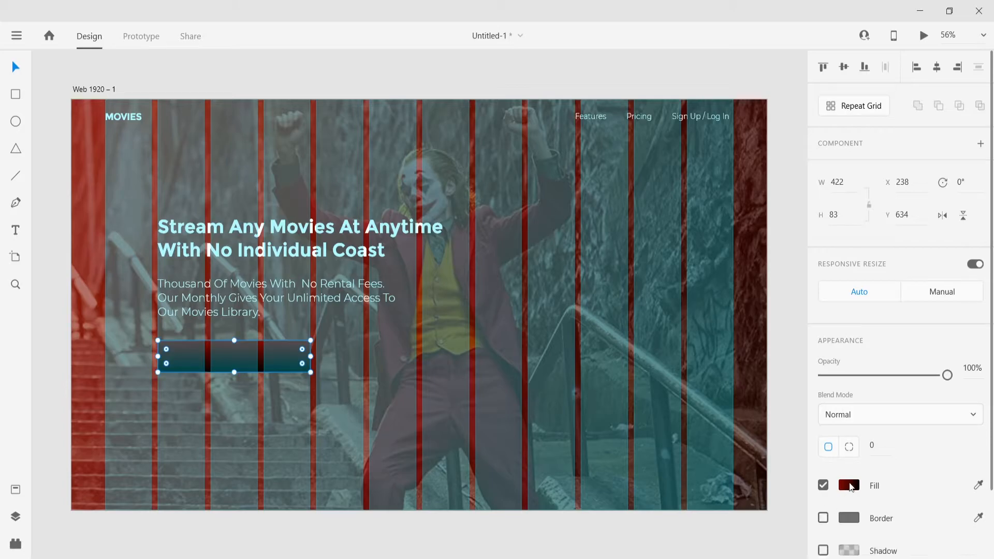
Redirect the copy's linear gradient to run from its upper-left corner to just past its lower-right corner
left_click(847, 485)
left_click_drag(234, 341, 158, 344)
left_click_drag(234, 371, 321, 371)
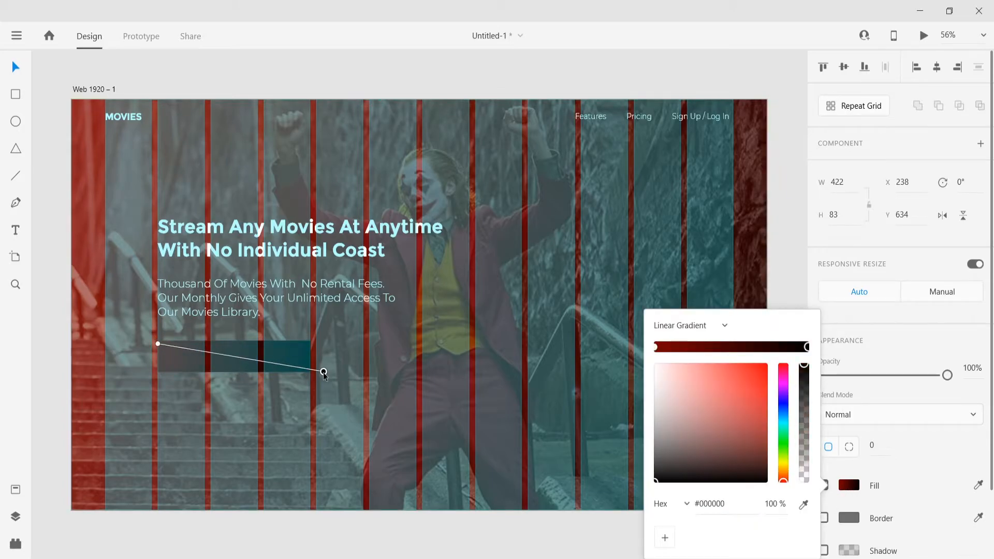
Intersect the gradient rectangle with the TRY FREE label so the lettering takes the gradient fill
left_click(237, 359)
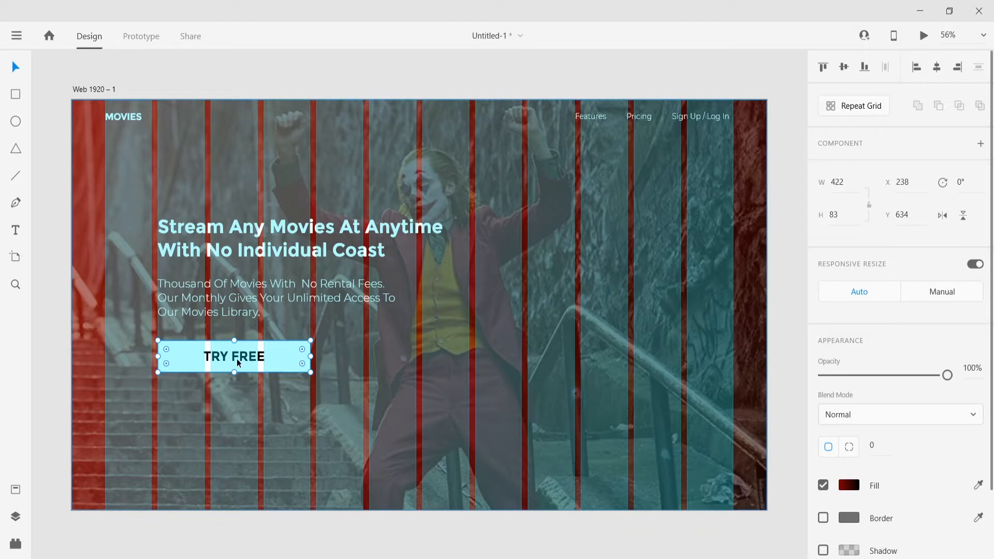
left_click(238, 359, "shift")
left_click(959, 105)
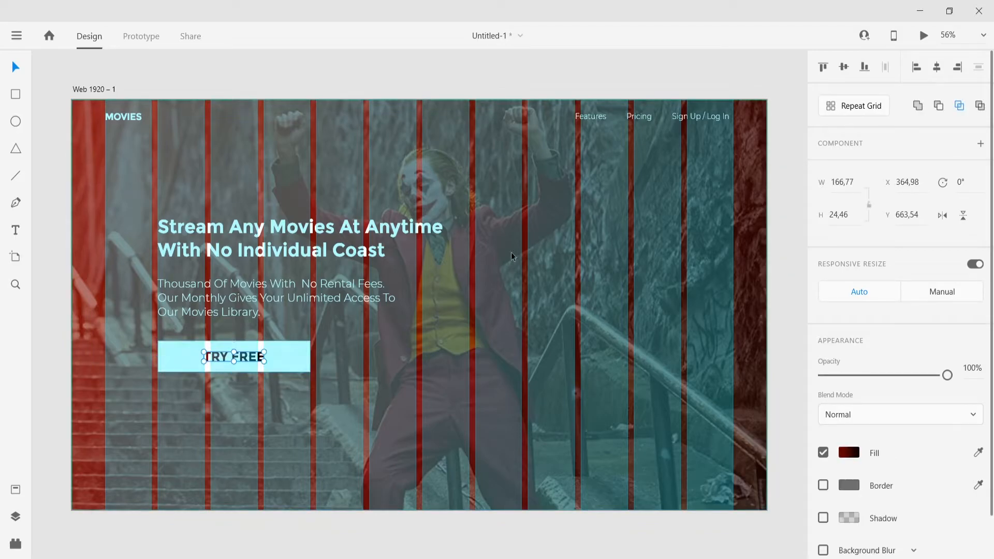
Turn off the layout grid on the Web 1920 – 1 artboard
left_click(52, 440)
left_click(15, 489)
left_click(15, 515)
left_click(77, 117)
scroll(828, 356, "down", 3)
left_click(823, 357)
scroll(523, 219, "up", 1)
key("ctrl+y")
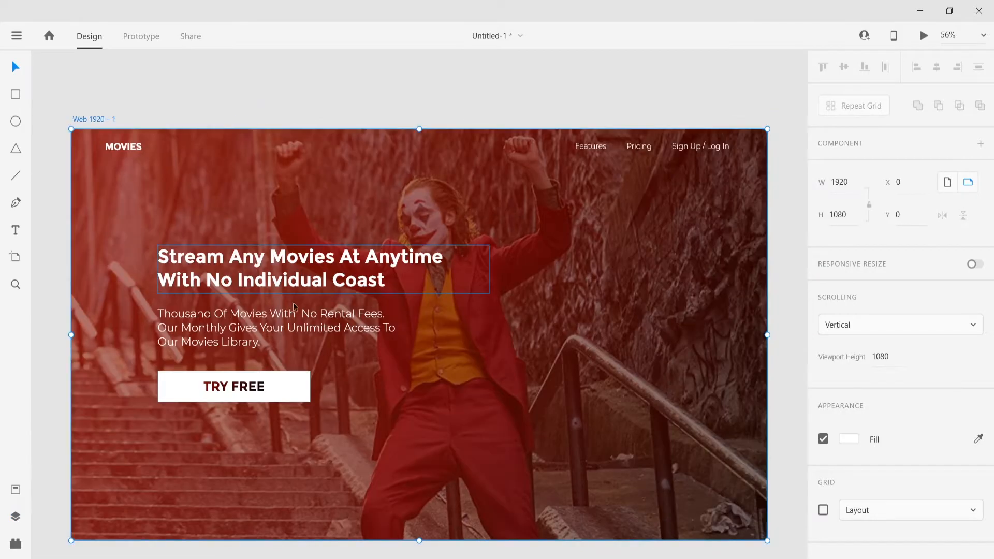
Move the paragraph and the TRY FREE button down together by 20 px
left_click(218, 343)
left_click(197, 387)
left_click(218, 331, "shift")
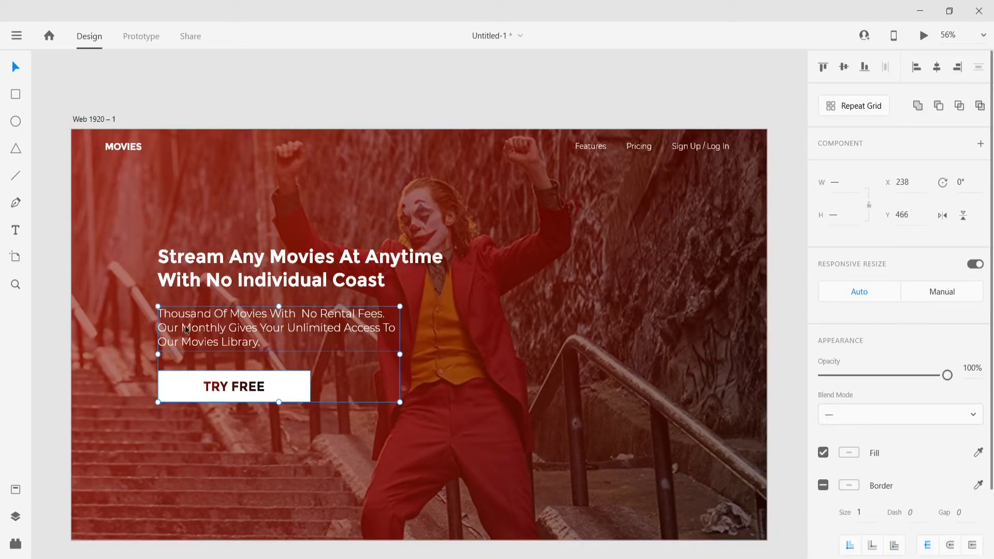
key("shift+Down")
key("shift+Down")
left_click(186, 398)
key("shift+Down")
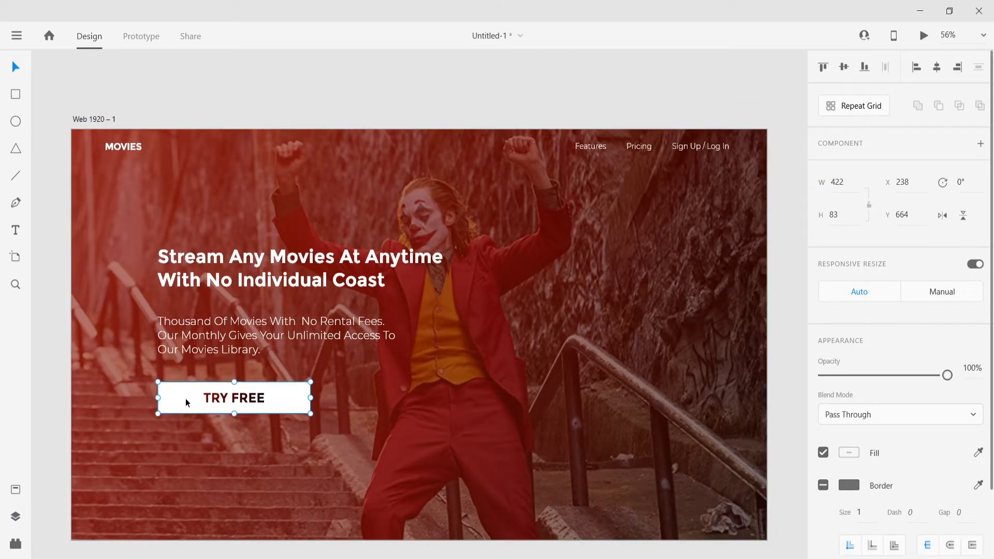
key("shift+Up")
left_click(365, 177)
Move the two-phone mockup from the pasteboard onto the hero beside the text, at about X 1149, Y 280
scroll(365, 180, "down", 2)
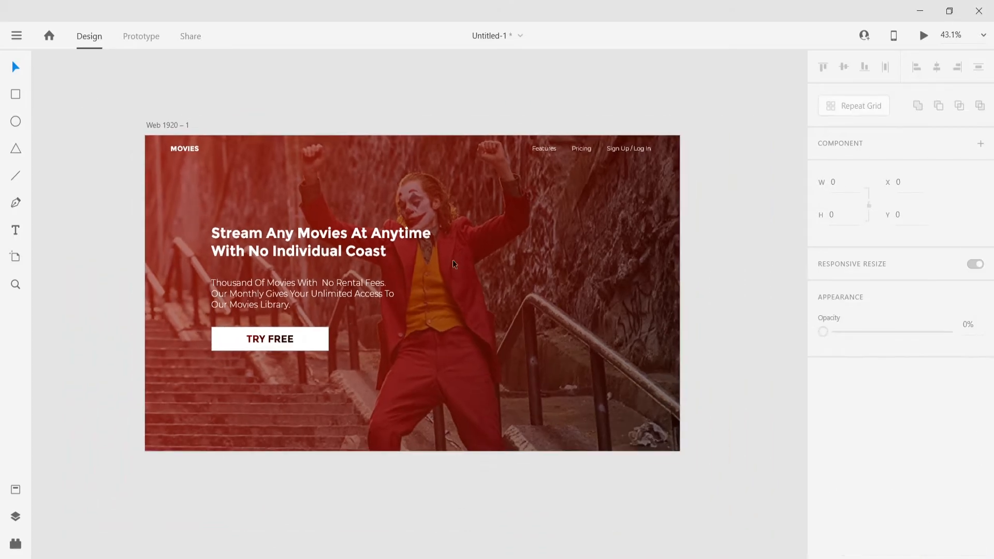
key("ctrl+shift+y")
left_click(457, 505)
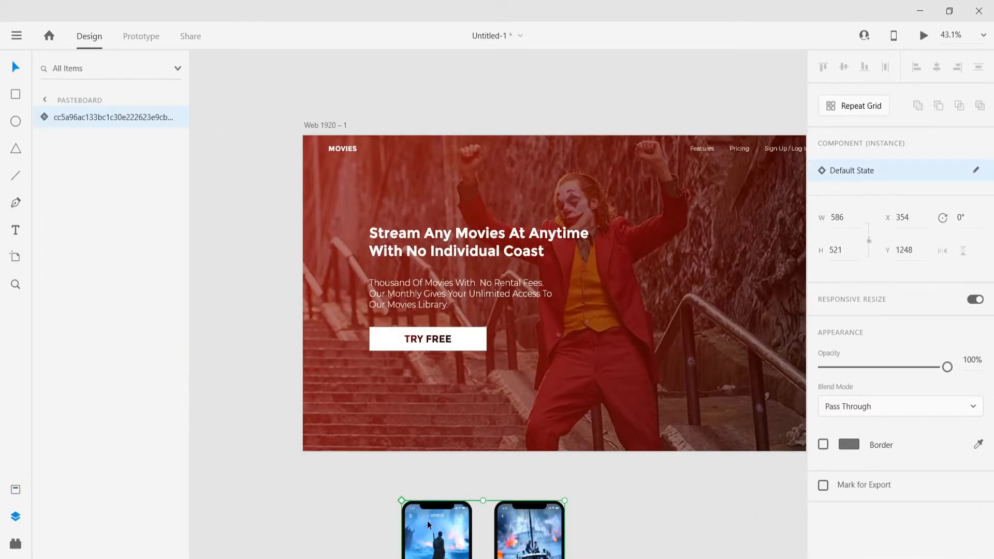
key("ctrl+shift+y")
left_click_drag(383, 529, 601, 247)
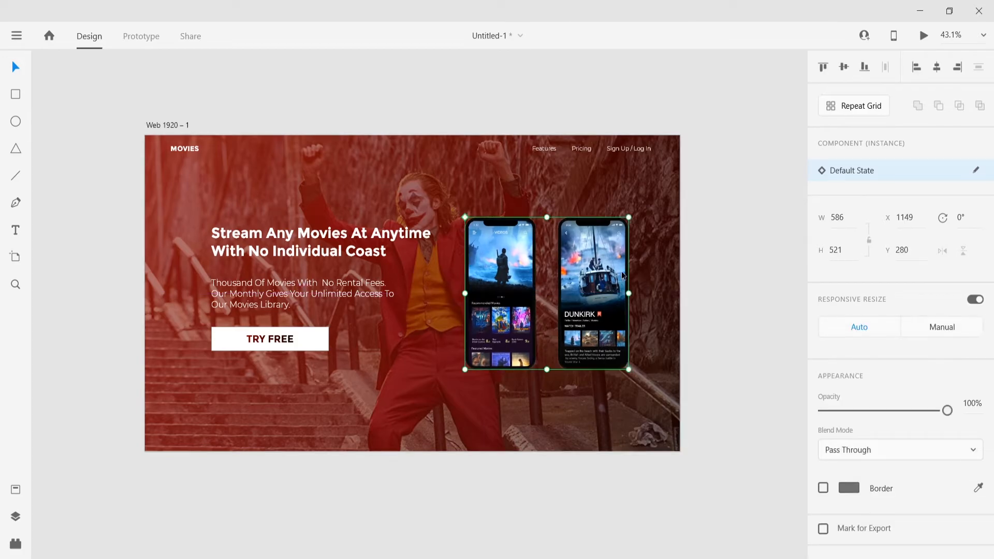
Show the artboard's layout grid, shift the phone mockup slightly left and down beside the hero text, and hide the grid again
left_click(17, 491)
left_click(77, 117)
left_click(823, 510)
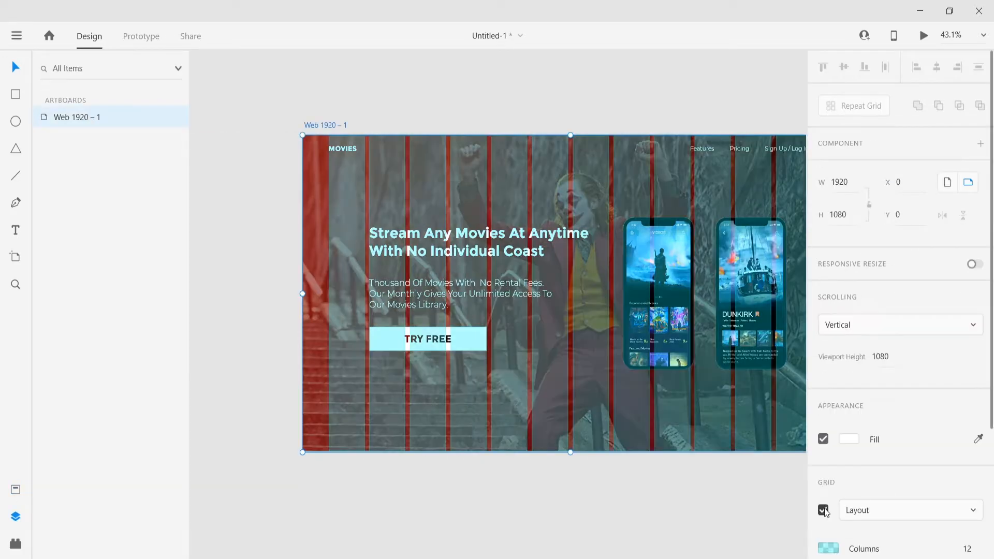
scroll(683, 354, "right", 2)
key("shift+Left")
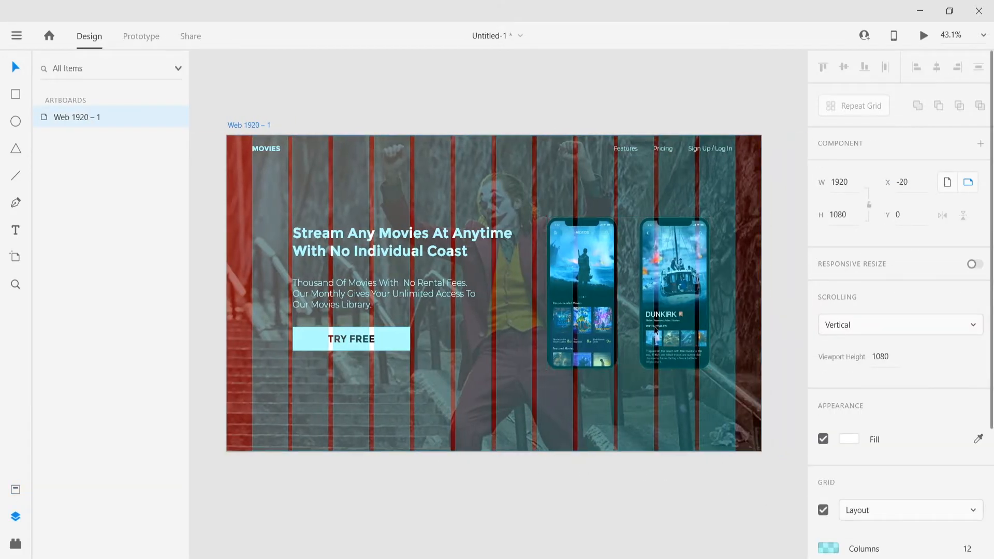
key("ctrl+shift+apostrophe")
left_click(611, 304)
left_click_drag(611, 304, 604, 303)
left_click(422, 467)
left_click(15, 516)
left_click_drag(418, 300, 410, 309)
left_click(710, 223)
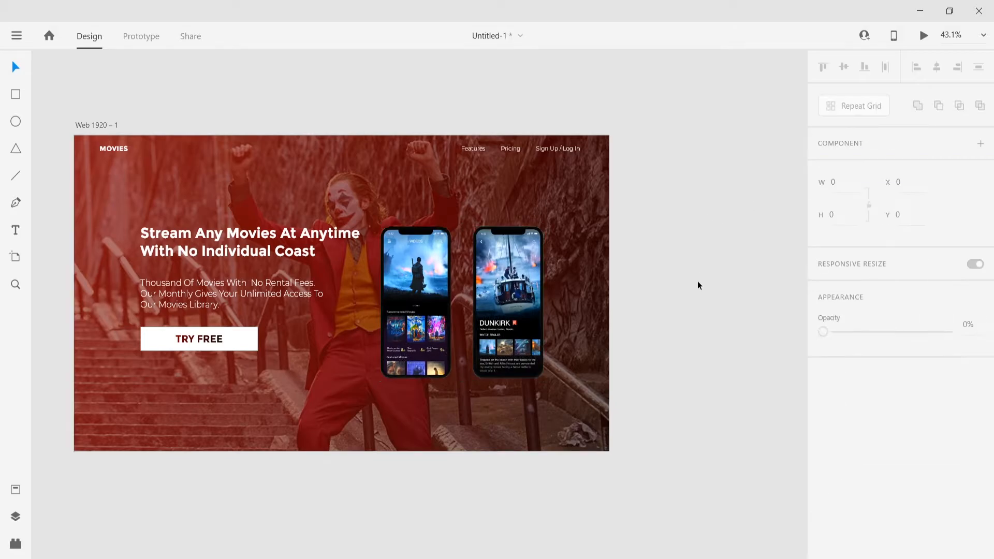
Double the artboard's height to 2160
scroll(697, 277, "down", 2)
left_click(16, 516)
left_click(82, 123)
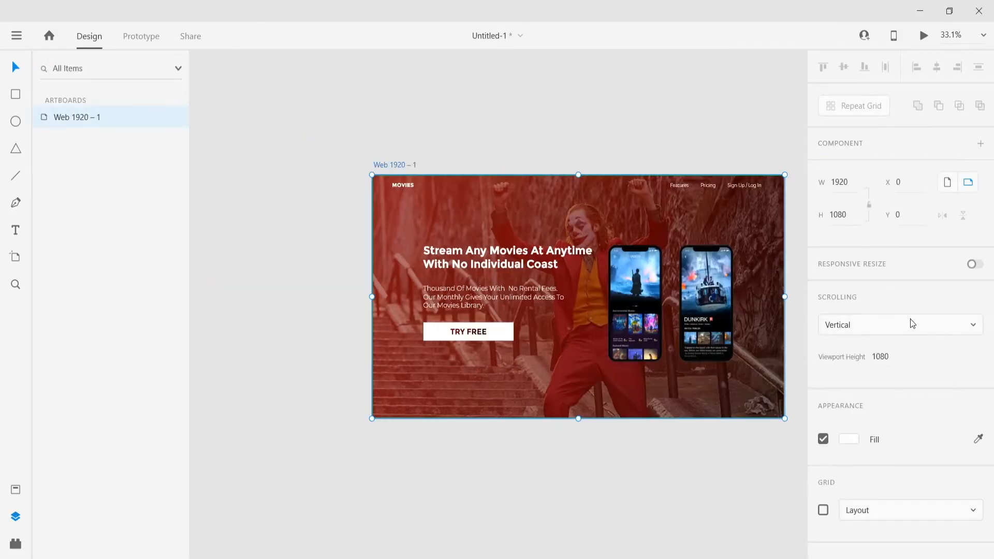
left_click(853, 216)
type("*2")
key("Return")
scroll(632, 324, "down", 3)
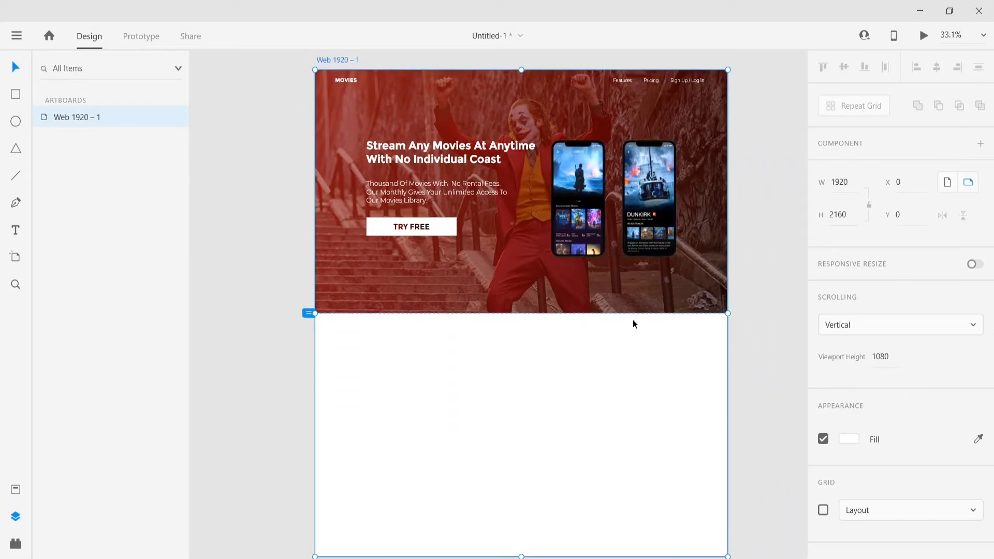
Draw a borderless white triangle, about 541 × 1920 and rotated −90°, across the hero's lower edge to form a diagonal cut
mouse_move(457, 303)
left_mouse_down()
mouse_move(572, 333)
mouse_move(510, 352)
mouse_move(508, 302)
mouse_move(498, 301)
mouse_move(726, 327)
left_mouse_up()
left_click_drag(594, 355, 593, 393)
left_click_drag(460, 345, 315, 344)
mouse_move(521, 301)
left_mouse_down()
mouse_move(522, 270)
mouse_move(525, 284)
left_mouse_up()
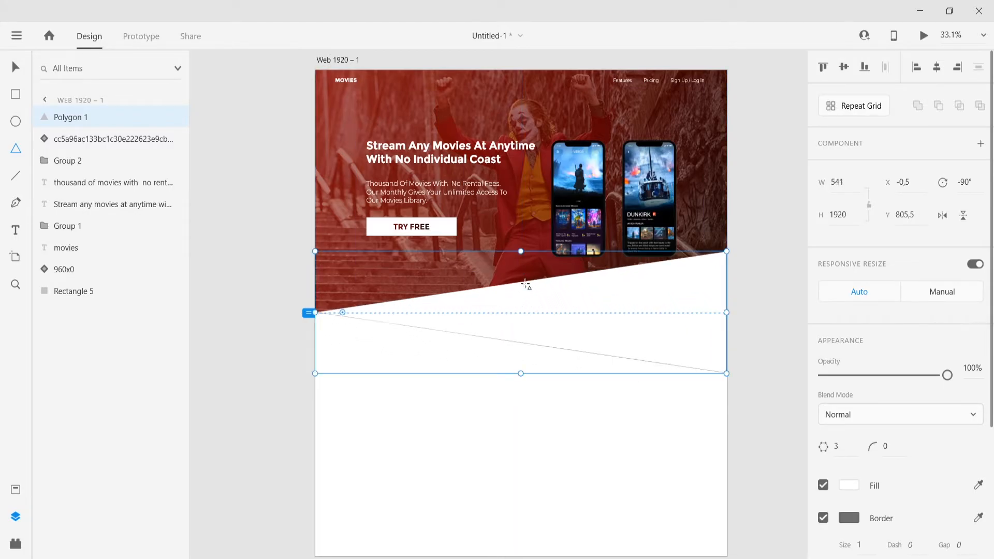
left_click(824, 519)
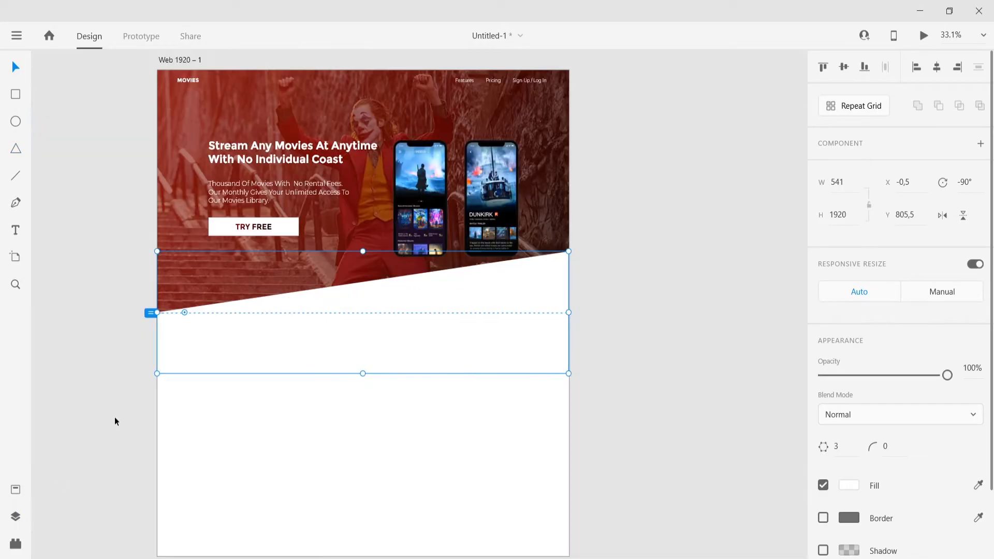
left_click(239, 387)
Turn on the artboard's layout grid for the new section below the hero
scroll(240, 385, "up", 2)
scroll(251, 363, "up", 2)
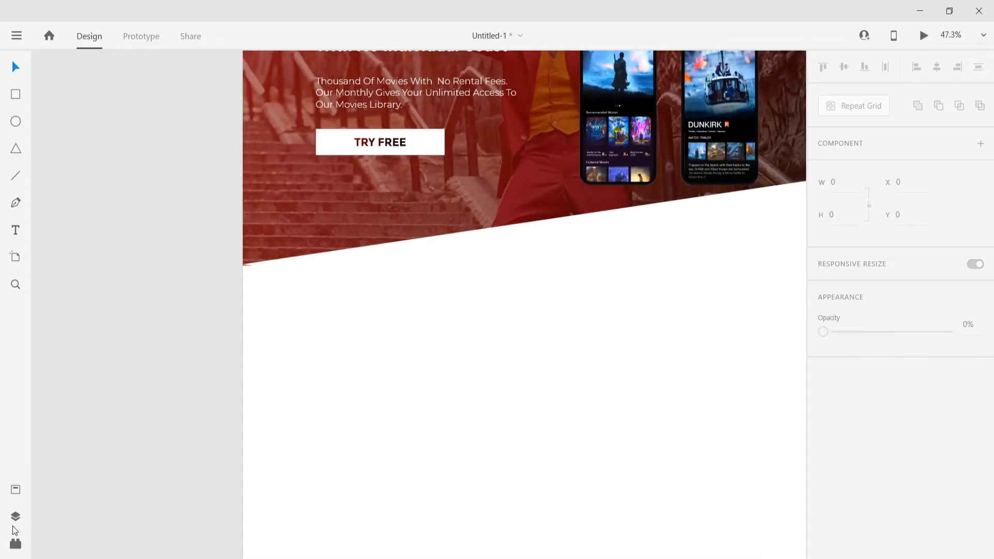
left_click(16, 516)
left_click(93, 122)
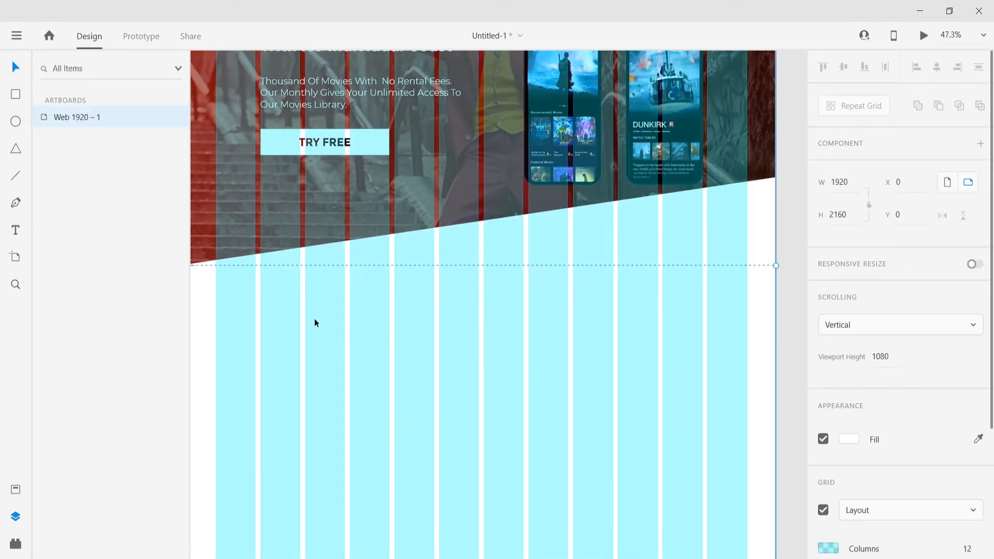
key("ctrl+y")
scroll(233, 348, "left", 3)
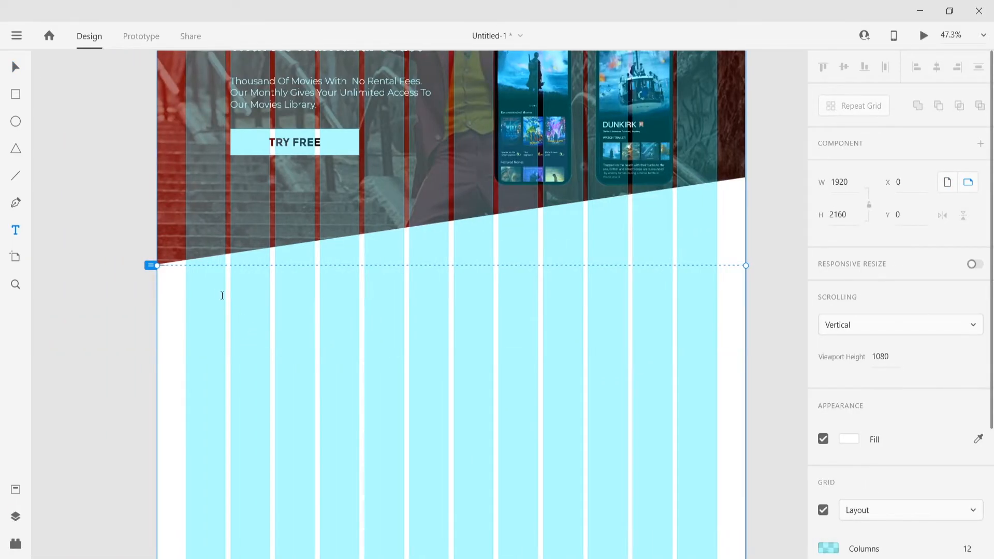
Add the text "new movies" below the diagonal edge and set it to size 30 in title case
left_click(211, 290)
type("new movies")
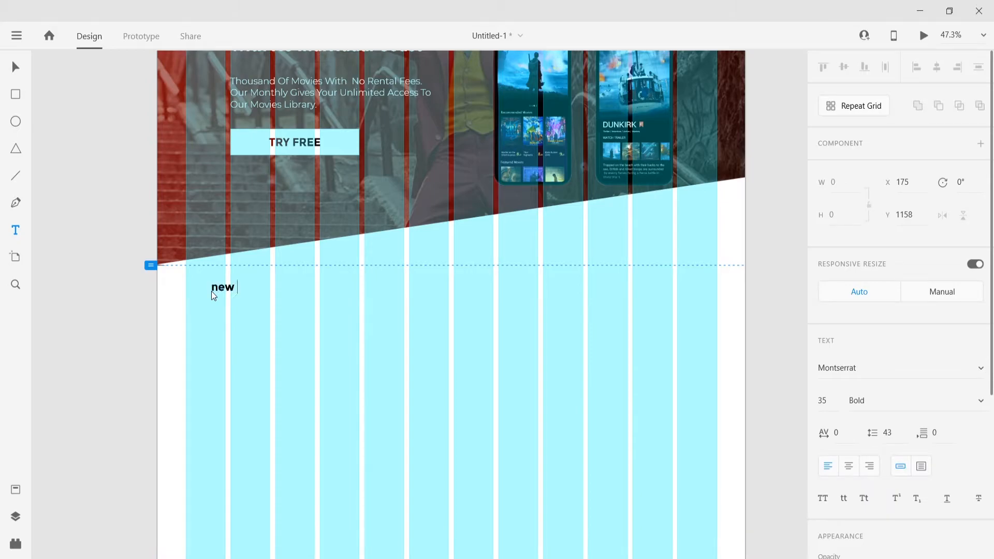
key("Escape")
left_click(823, 400)
key("Down")
key("Down")
key("Down")
key("Down")
key("Down")
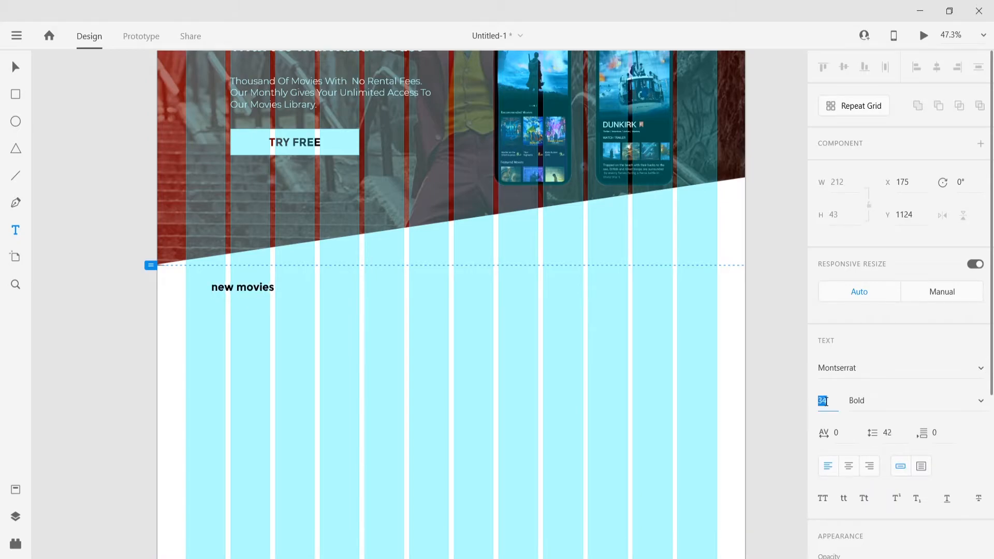
left_click(863, 498)
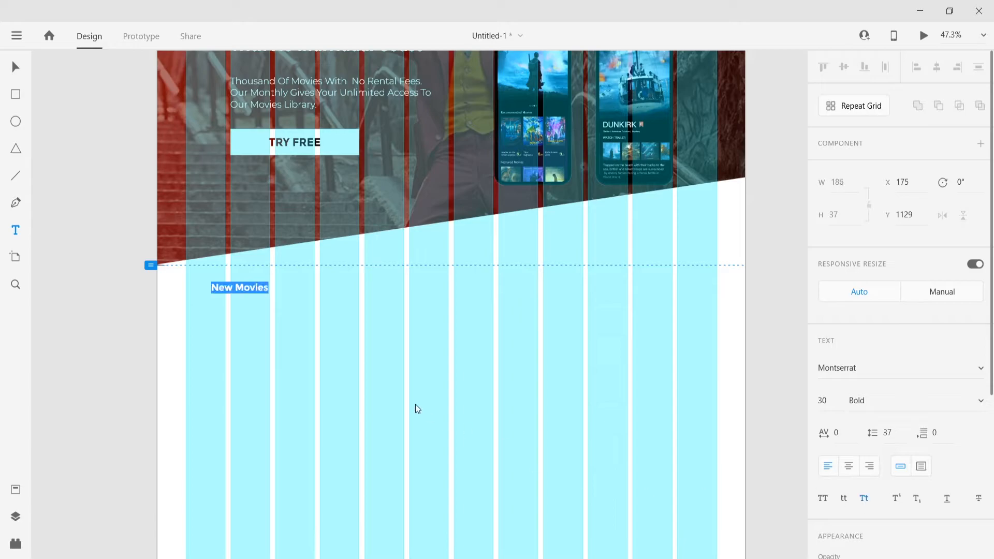
Align the New Movies heading with the second grid column and place a copy beside it reading "View More"
key("Escape")
left_click_drag(230, 290, 350, 301)
double_click(349, 300)
key("ctrl+a")
type("View More")
key("ctrl+a")
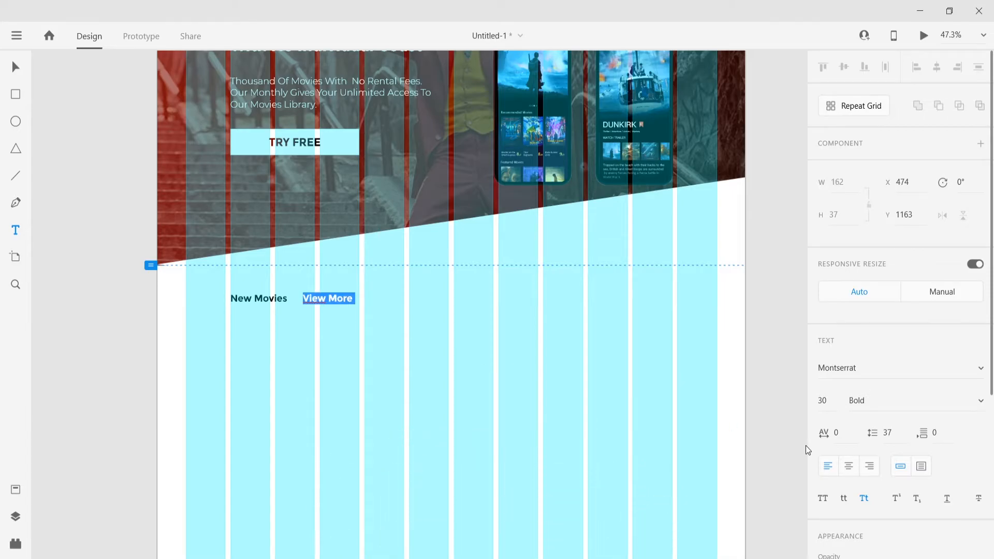
Set the View More text to font size 25 and Regular weight
left_click(828, 405)
key("Down")
key("Down")
key("Down")
key("Down")
key("Down")
left_click(876, 399)
key("Up")
key("Up")
key("Up")
key("Up")
key("Up")
key("Up")
Change the View More text's fill to a medium blue
scroll(821, 461, "down", 3)
left_click(848, 495)
left_click(784, 417)
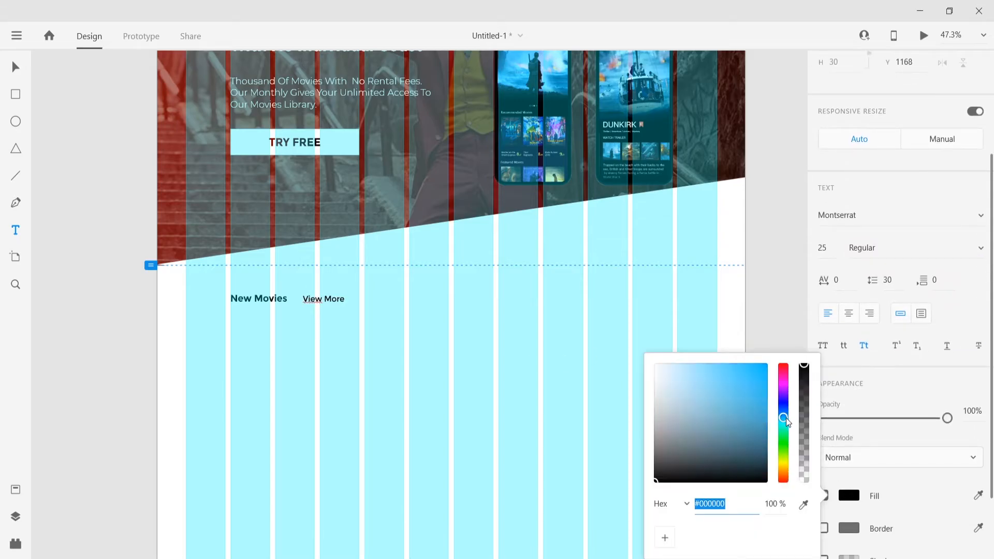
left_click_drag(767, 410, 767, 386)
left_click(787, 316)
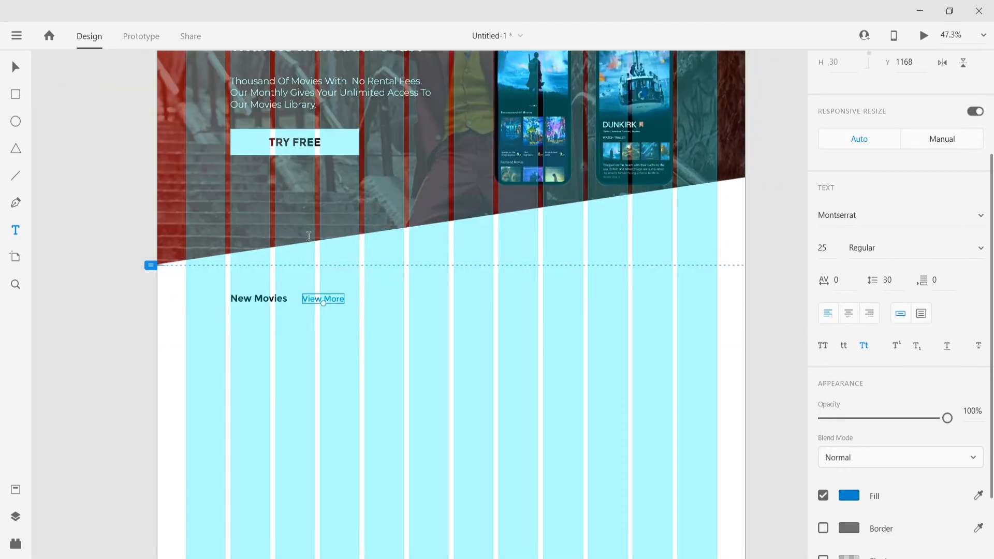
Draw a 422 px wide rectangle below the New Movies heading, starting at the first grid column, with height 575
key("r")
left_click_drag(185, 333, 314, 478)
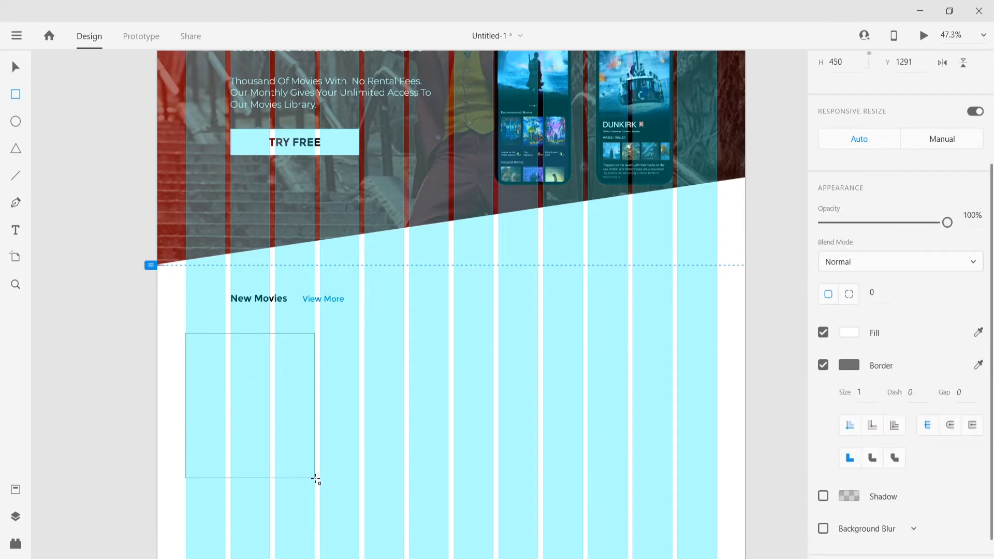
scroll(946, 402, "up", 3)
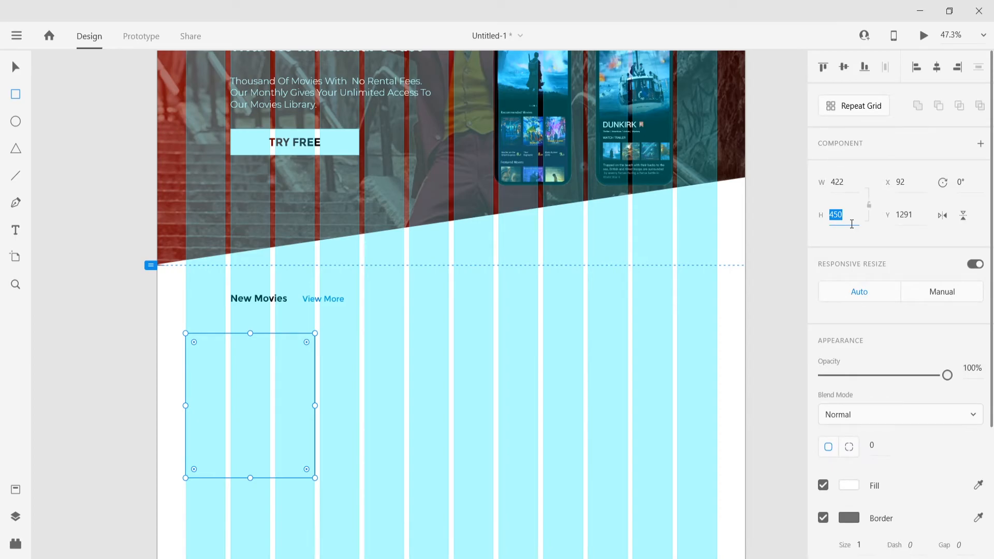
left_click(852, 224)
type("575")
key("Return")
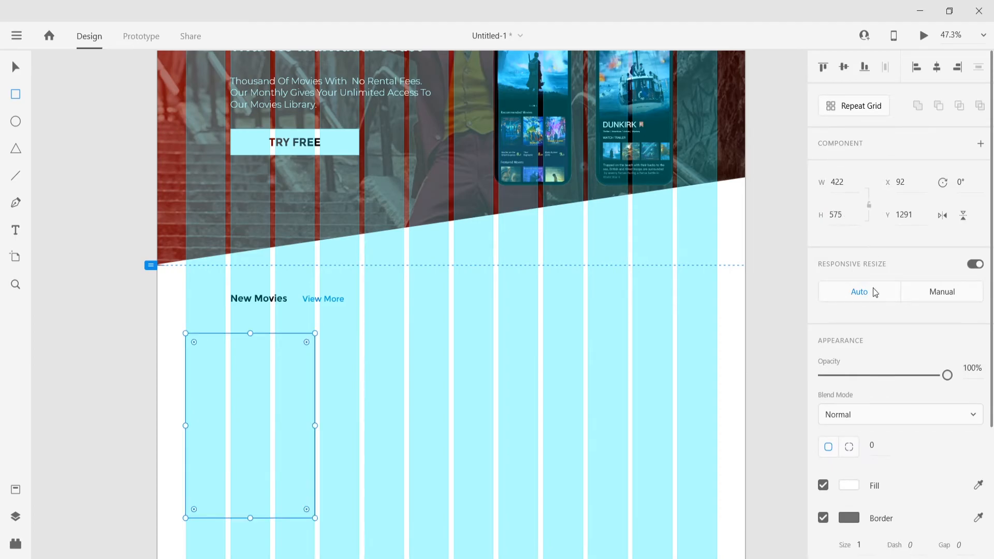
Remove the rectangle's border and fill it with mid grey #9F9F9F
left_click(823, 518)
left_click(848, 485)
left_click_drag(679, 429, 644, 408)
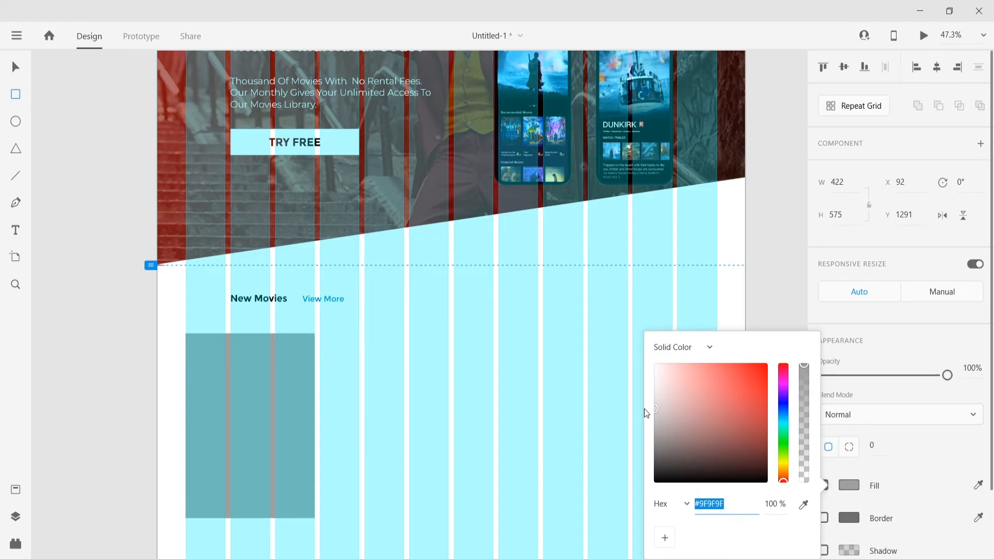
Turn the grey rectangle into a repeat grid of four across, with gaps matching the layout column gutters
left_click(15, 67)
left_click(830, 107)
left_click_drag(315, 425, 441, 421)
scroll(330, 409, "up", 3)
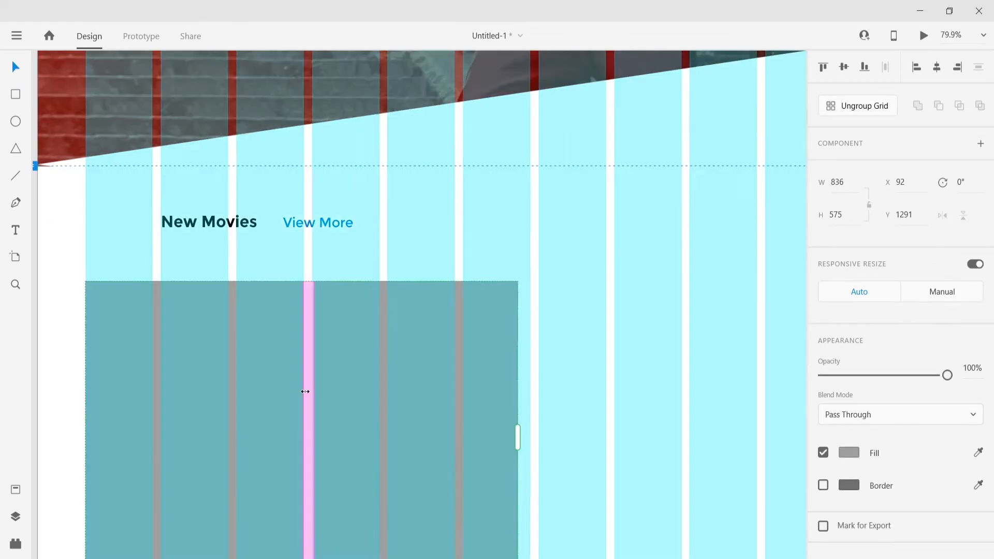
left_click_drag(306, 393, 305, 394)
scroll(529, 421, "down", 5)
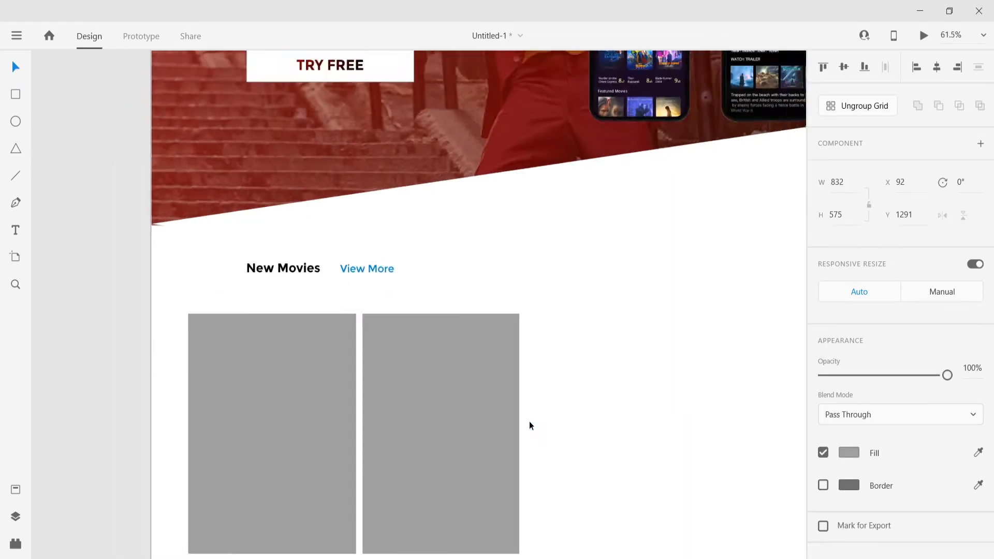
left_click_drag(523, 427, 736, 427)
scroll(573, 445, "down", 1)
scroll(573, 445, "down", 3)
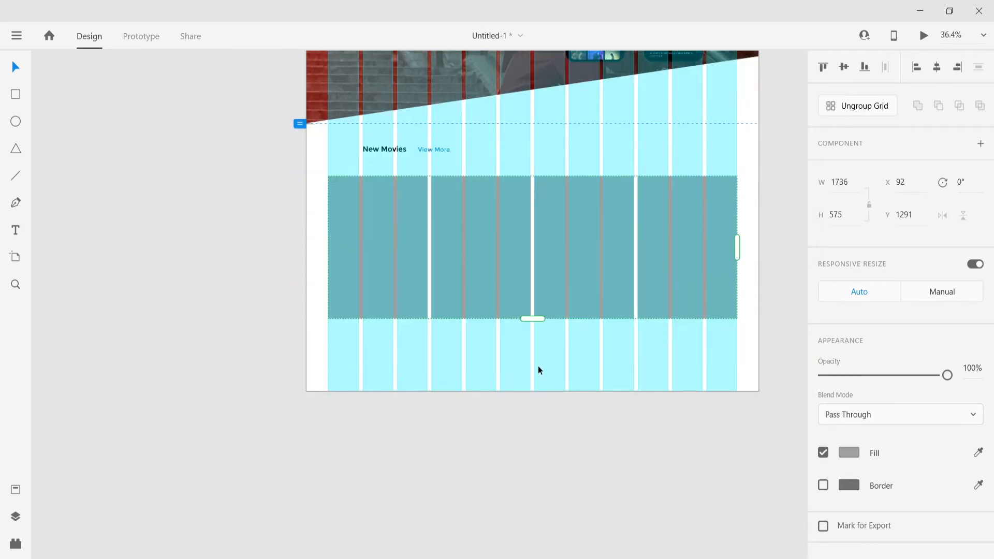
Extend the artboard's height to 3240
left_click(746, 355)
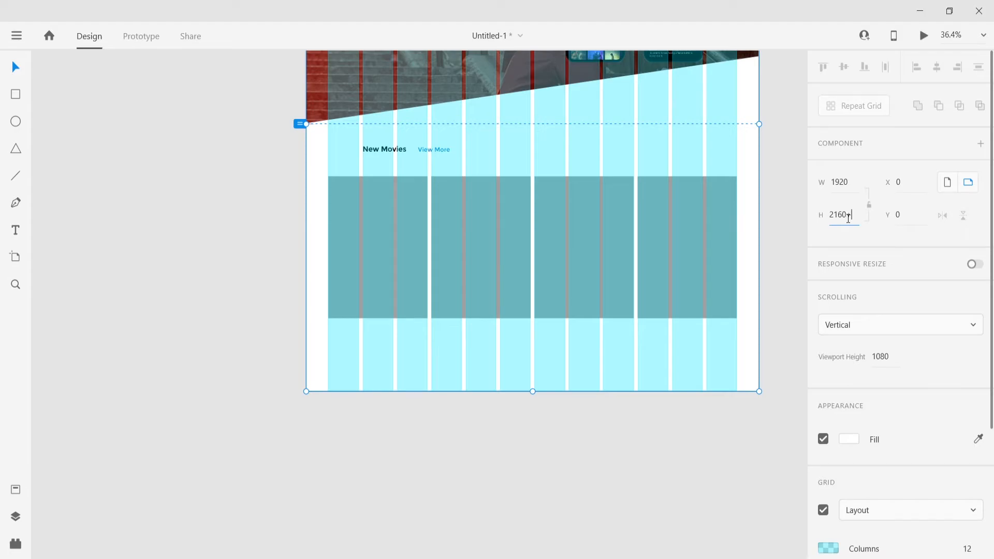
type("80")
key("Return")
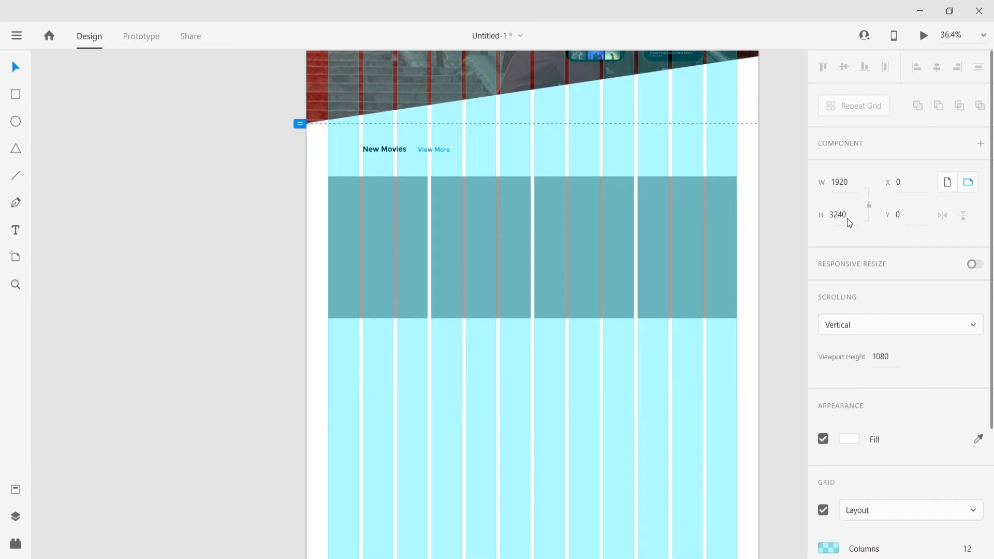
Extend the repeat grid downwards to add a second row of rectangles
left_click(569, 273)
left_click_drag(532, 318, 532, 469)
left_click(293, 428)
scroll(464, 353, "down", 1)
Fill the repeat grid with the eight poster images from the movies folder in File Explorer
key("alt+Tab")
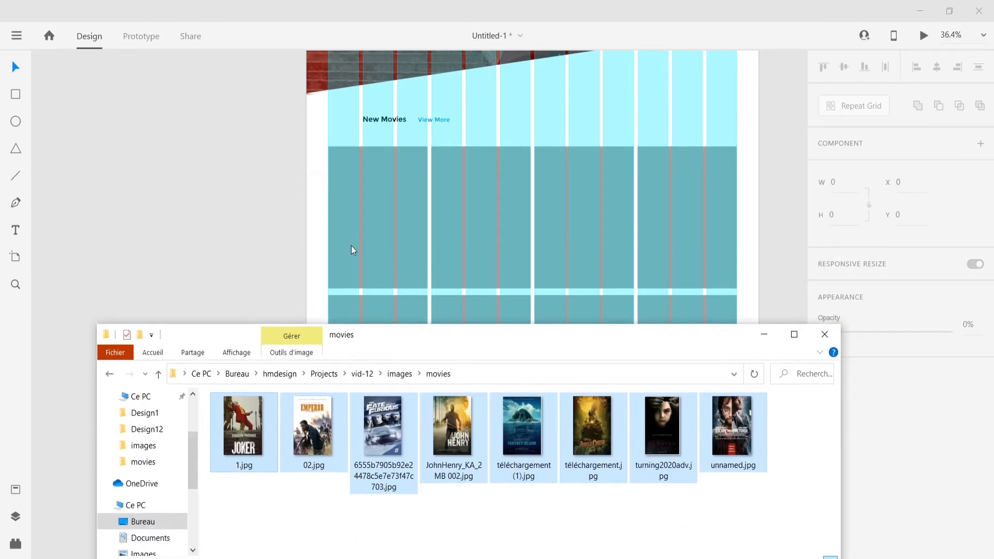
left_click_drag(351, 245, 393, 222)
scroll(710, 258, "down", 1)
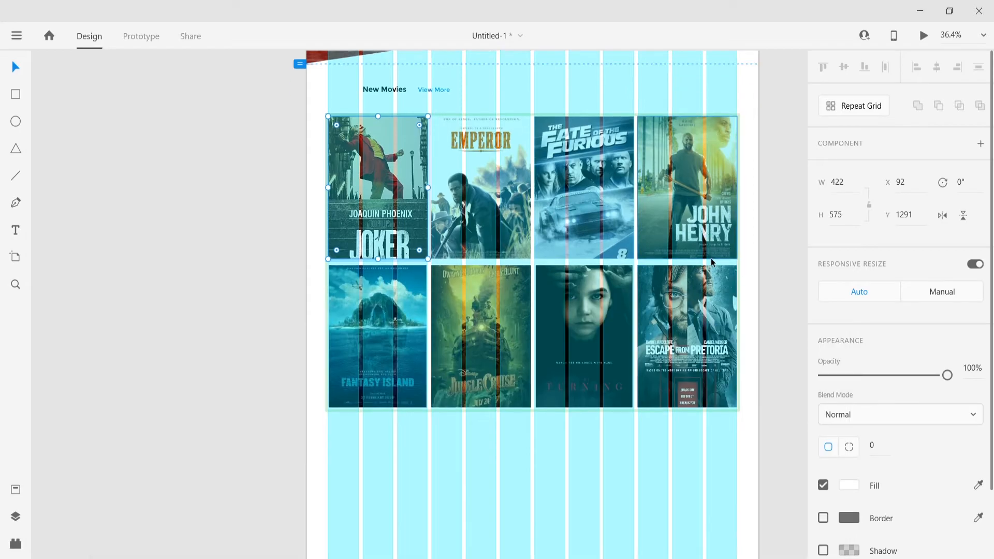
left_click(736, 269)
Add the centre-aligned two-line text "whatch your favorite movies now. get started for $99.99 / month" below the posters
scroll(743, 157, "down", 3)
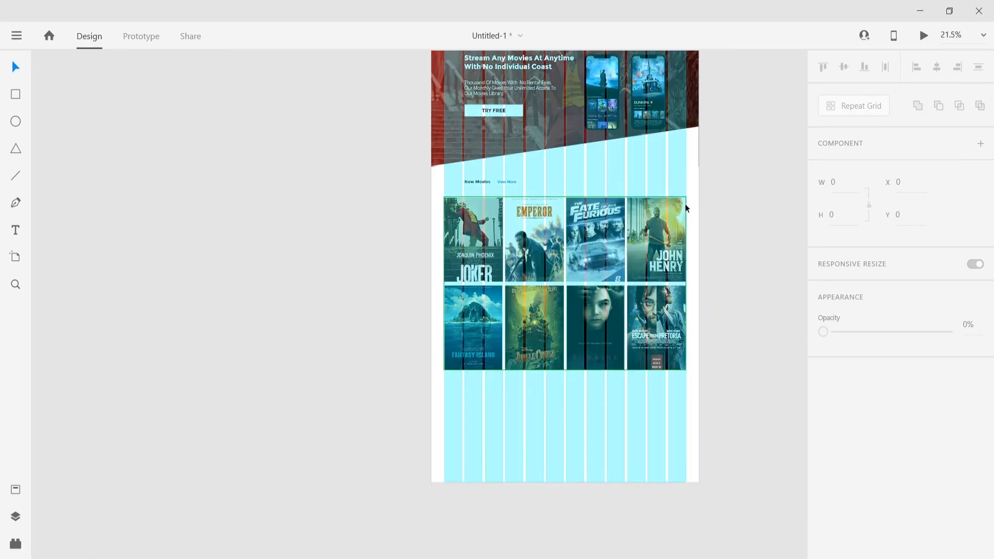
scroll(685, 204, "right", 3)
scroll(598, 216, "up", 3)
scroll(616, 233, "up", 2)
scroll(616, 238, "down", 1)
scroll(579, 275, "down", 8)
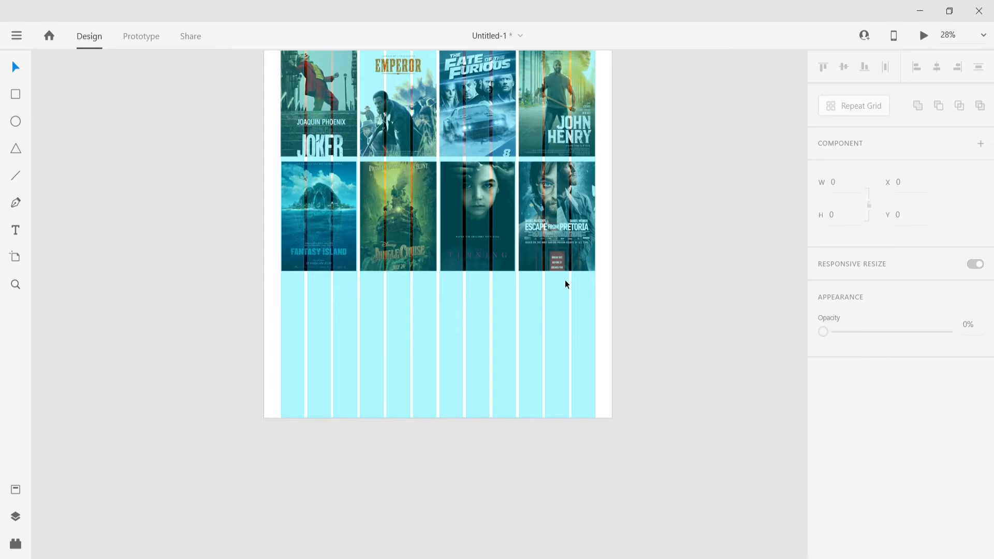
key("t")
left_click(410, 305)
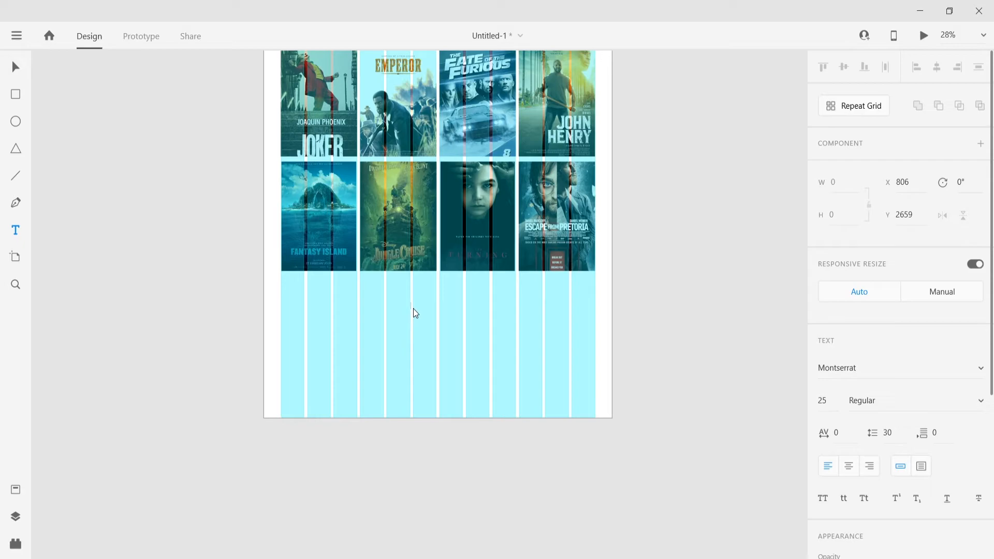
type("whatch your favorite movies now. get starte")
key("ctrl+a")
key("ctrl+shift+c")
Set the subscription text to size 35 with black fill 000000
left_click(833, 399)
type("35")
key("Return")
scroll(834, 399, "down", 5)
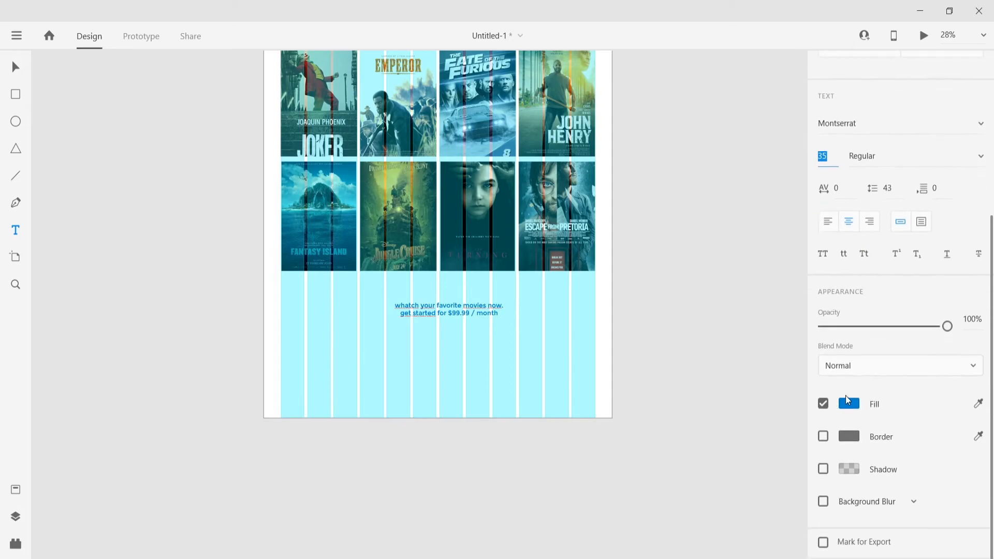
left_click(846, 402)
type("000000")
key("Return")
Move the subscription text slightly lower and centre it horizontally on the artboard
left_click(18, 66)
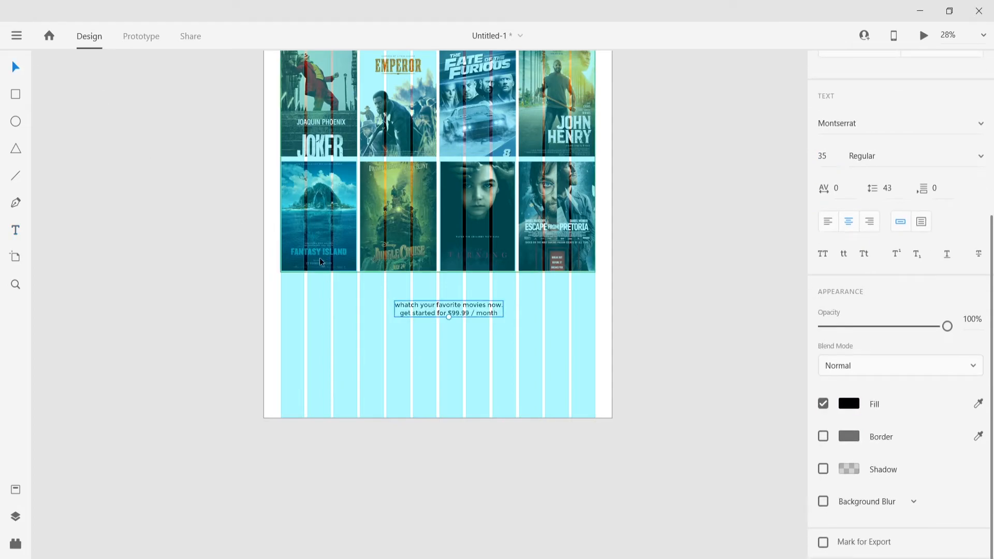
left_click(519, 320)
scroll(499, 320, "up", 1)
left_click_drag(468, 319, 468, 325)
left_click(937, 66)
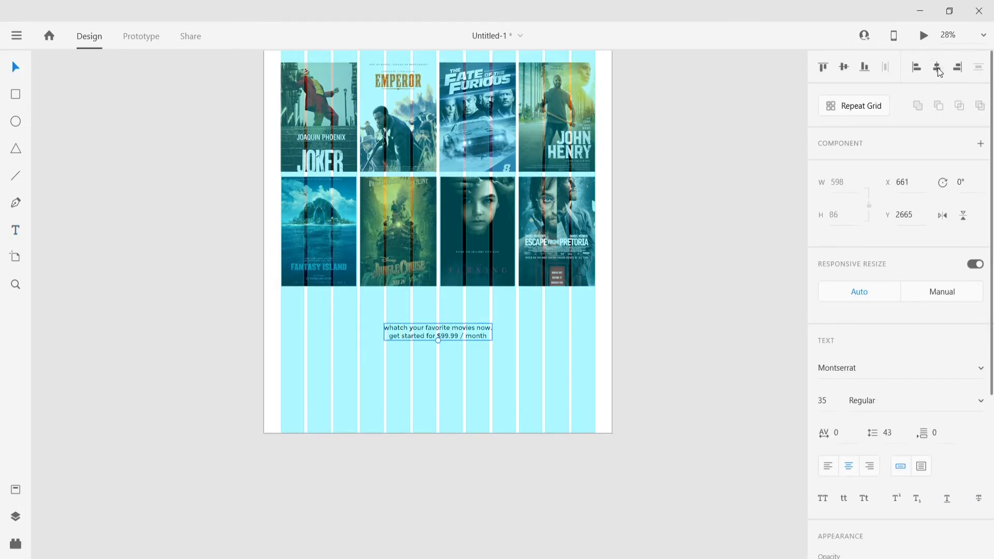
key("alt")
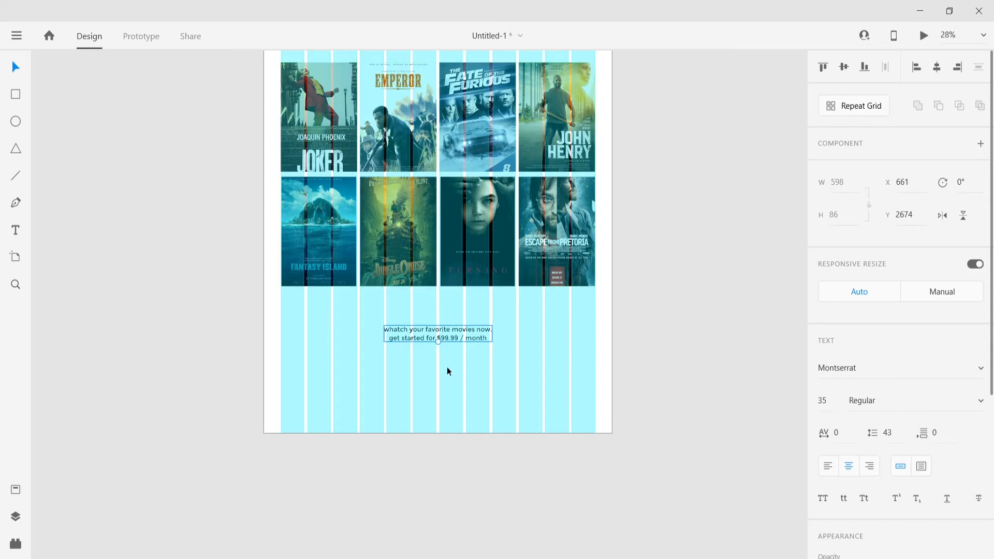
Place a copy of the TRY FREE button below the subscription text and centre it horizontally on the artboard
scroll(414, 269, "up", 3)
left_click(344, 69)
left_click_drag(344, 67, 457, 485)
left_click(937, 67)
key("alt")
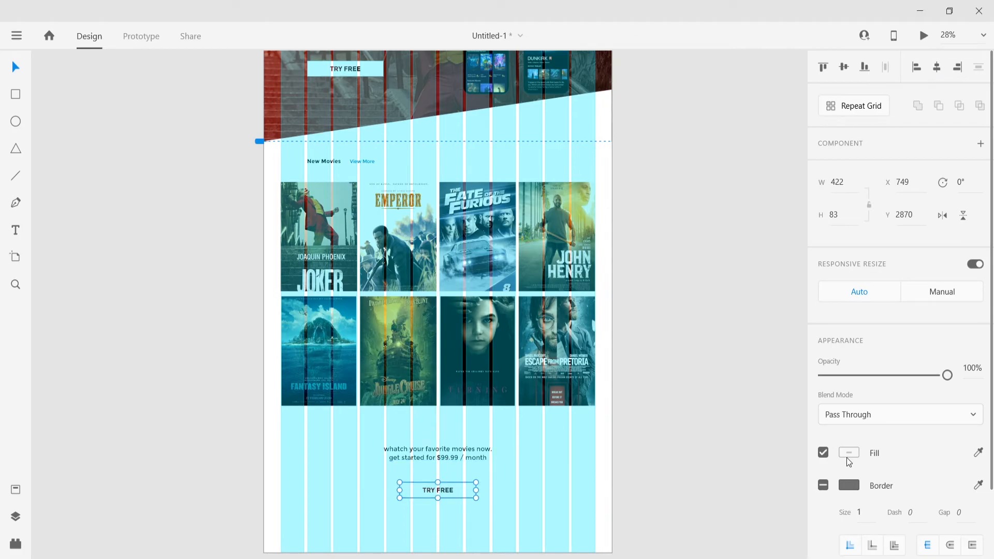
Delete the TRY FREE lettering from the copied button, keeping its rectangle
double_click(448, 498)
left_click(442, 490)
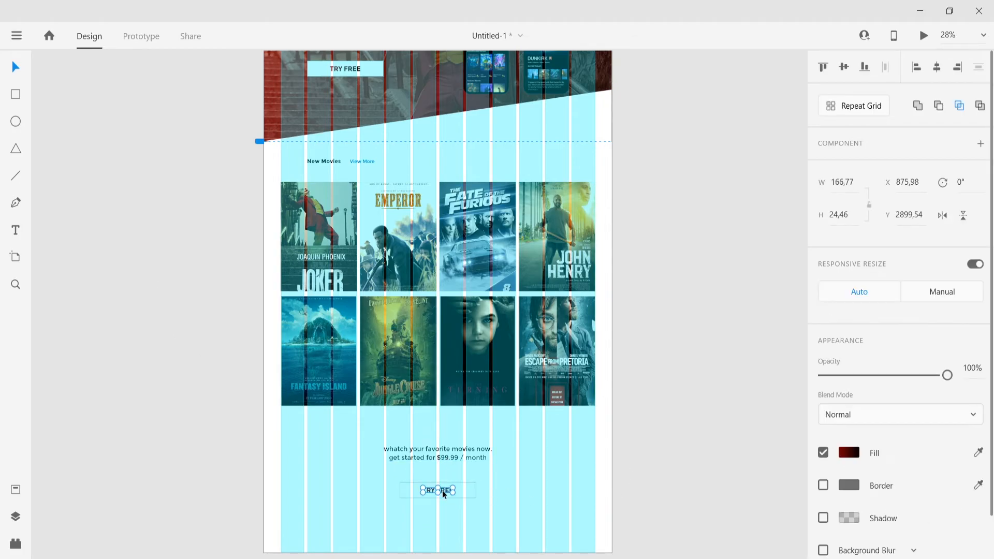
key("Delete")
Apply the saved dark red to black linear gradient to the copied button's rectangle and angle it diagonally
left_click(15, 489)
left_click(111, 142)
left_click(15, 489)
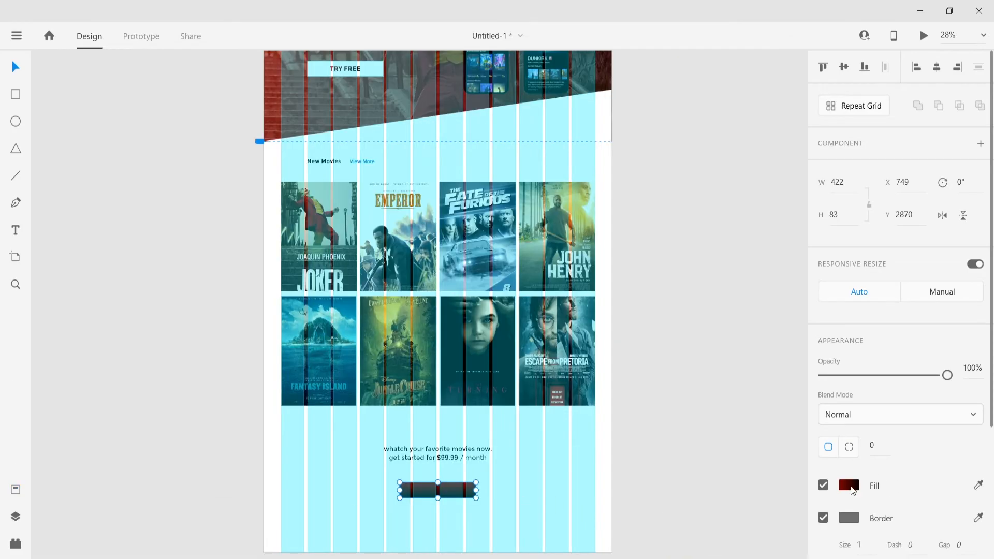
left_click(849, 485)
left_click_drag(438, 482, 467, 498)
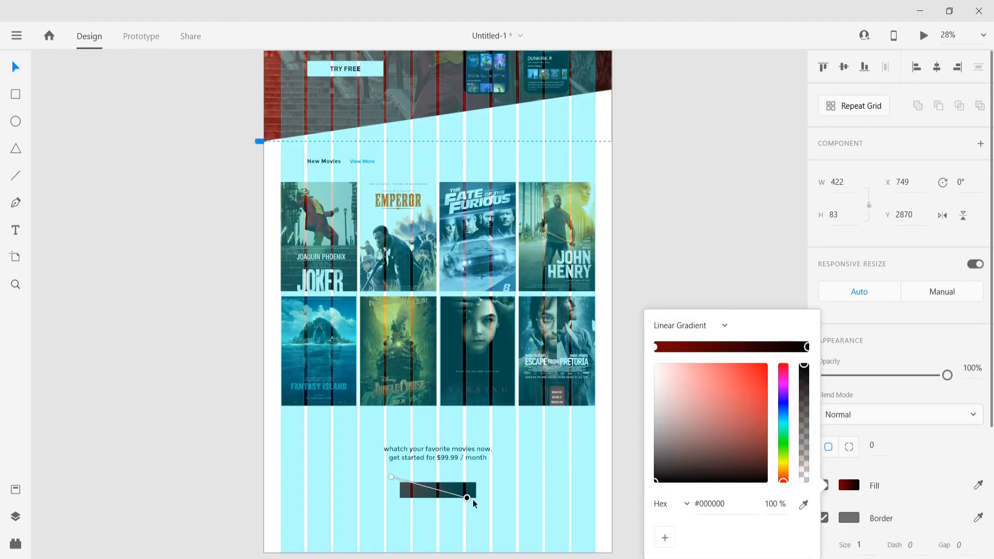
left_click(638, 322)
Add the label "get started" at the centre of the gradient button and set it in uppercase
key("t")
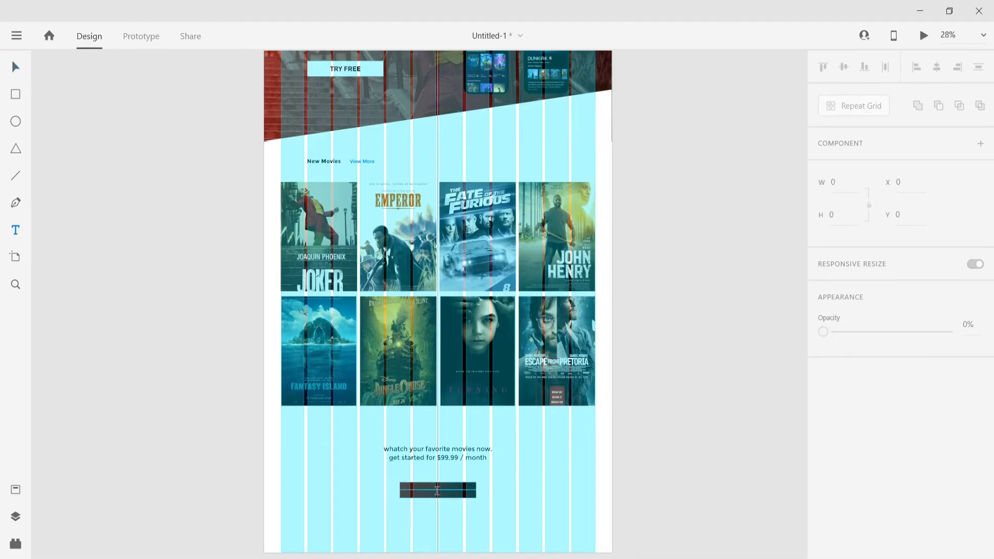
left_click(438, 489)
type("get started")
key("ctrl+a")
left_click(822, 498)
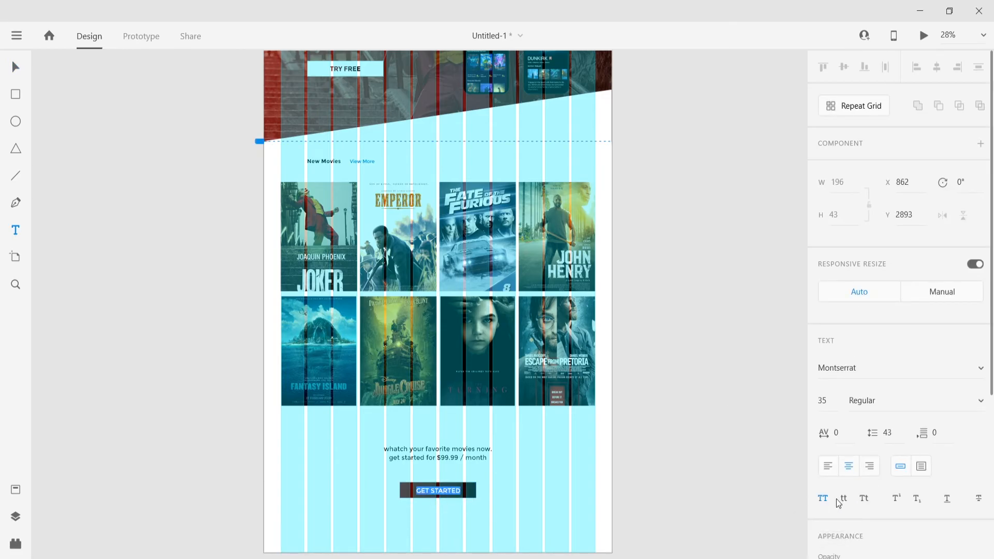
Set the GET STARTED label to Bold weight with a white fill
left_click(868, 400)
key("Down")
key("Down")
key("Down")
key("Down")
key("Down")
key("Down")
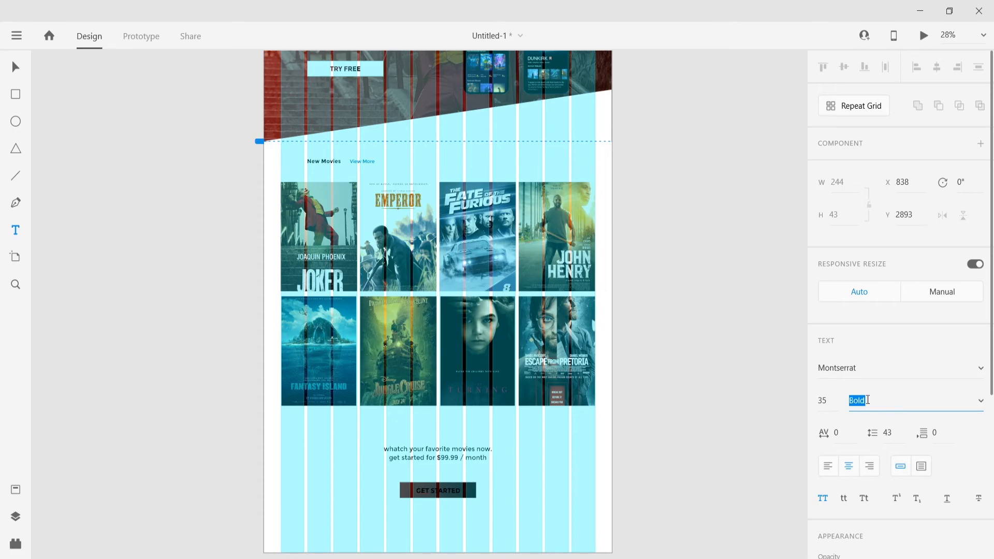
key("Up")
scroll(854, 528, "down", 5)
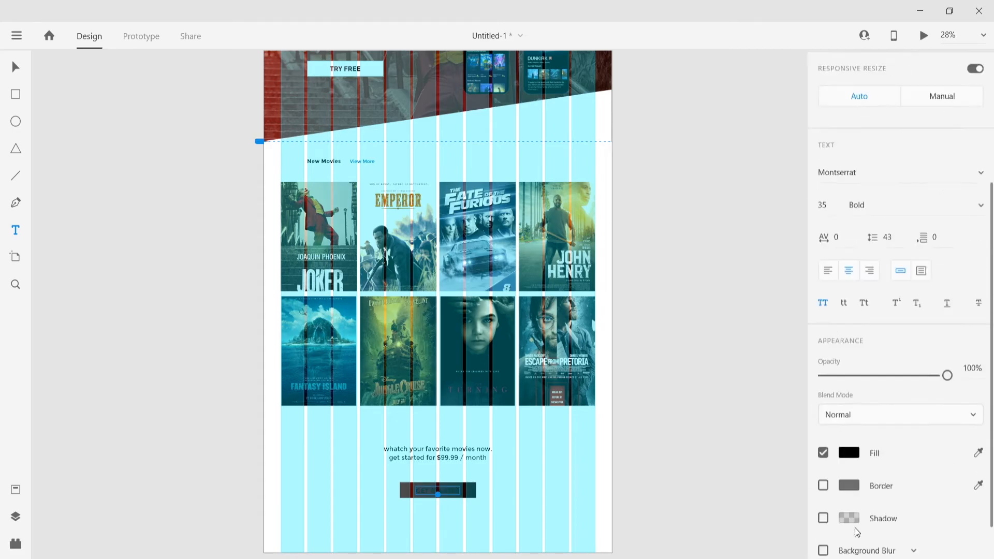
left_click(848, 404)
left_click(15, 67)
left_click(236, 262)
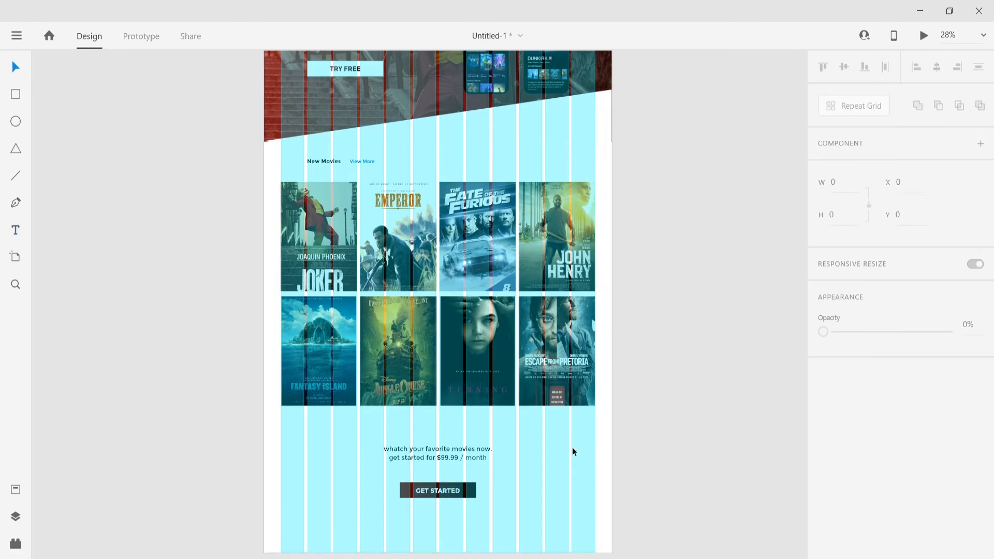
Copy the MOVIES logo text from the page header to the lower-left corner of the artboard
scroll(572, 447, "down", 2)
scroll(433, 374, "up", 5)
scroll(382, 286, "up", 3)
left_click(286, 186)
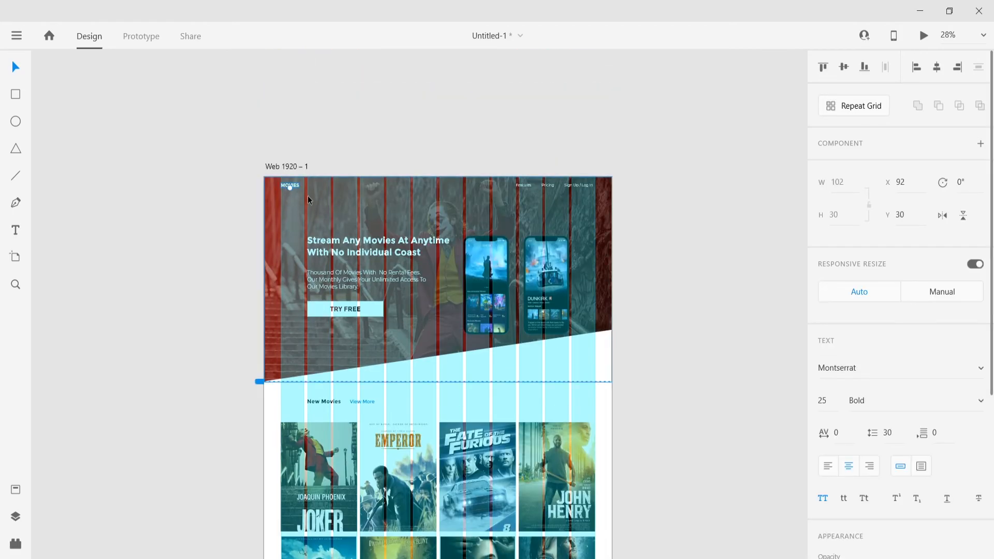
scroll(403, 288, "down", 6)
left_click(330, 452)
key("ctrl+v")
left_click_drag(438, 259, 299, 453)
Fill the footer MOVIES text with black #000000 and align it to the first grid column's left edge
scroll(880, 434, "down", 5)
left_click(849, 419)
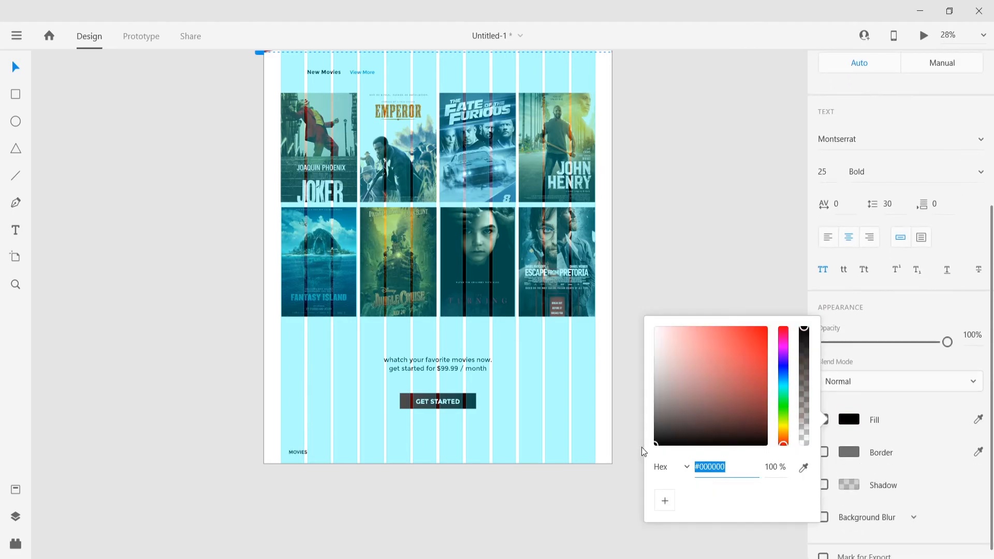
left_click(283, 451)
scroll(284, 451, "up", 6)
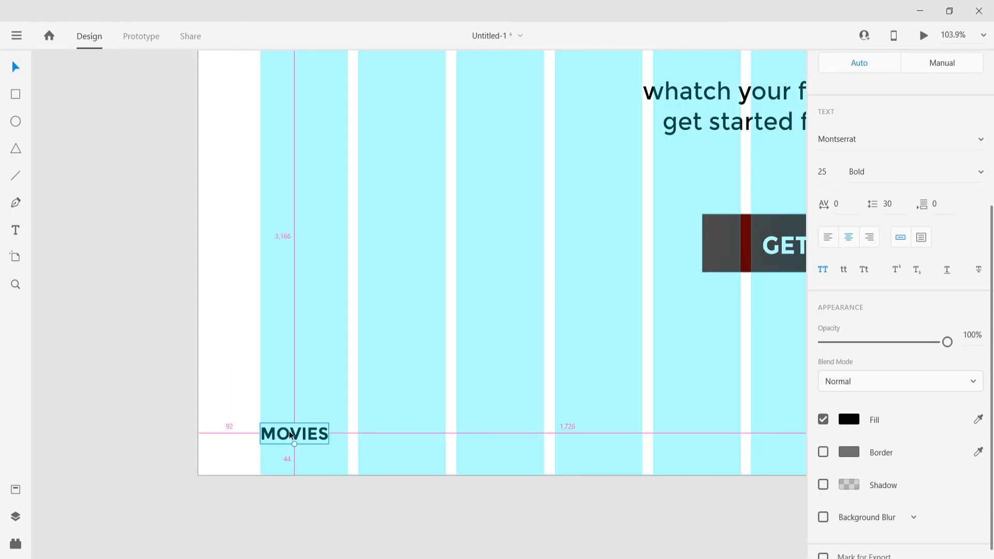
left_click_drag(289, 432, 289, 432)
Add the text "© movies 2020 copyright" in the footer, level with the MOVIES text
scroll(479, 395, "down", 4)
key("t")
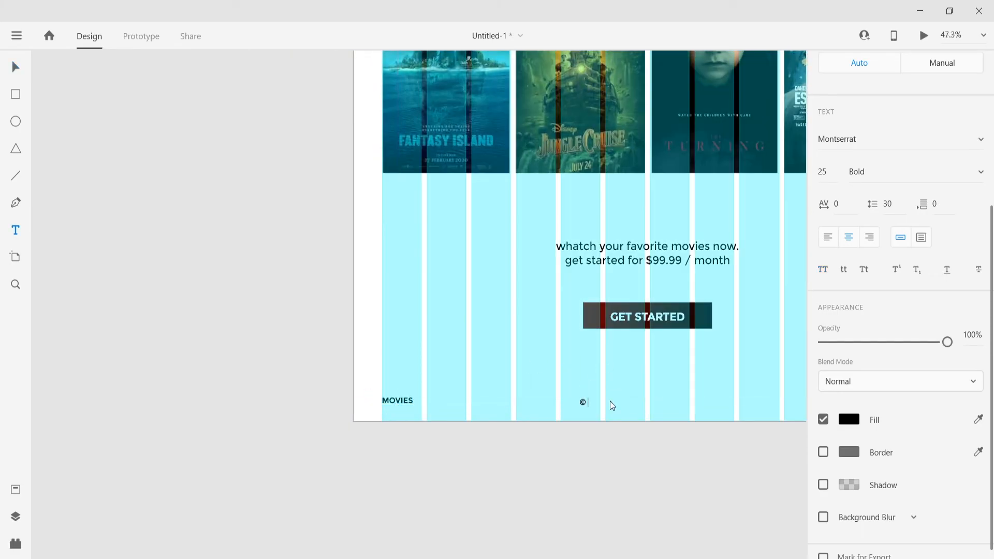
type("2020 copyright")
key("ctrl+a")
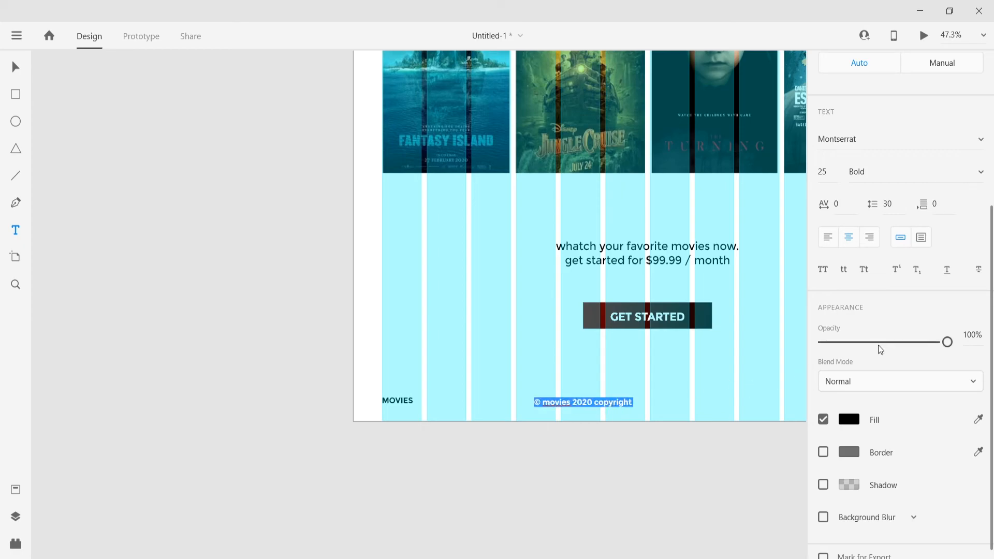
Set the copyright text to Light weight and title case
scroll(890, 310, "up", 5)
left_click(874, 400)
key("Up")
key("Up")
key("Up")
key("Up")
key("Up")
key("Up")
key("Up")
key("Up")
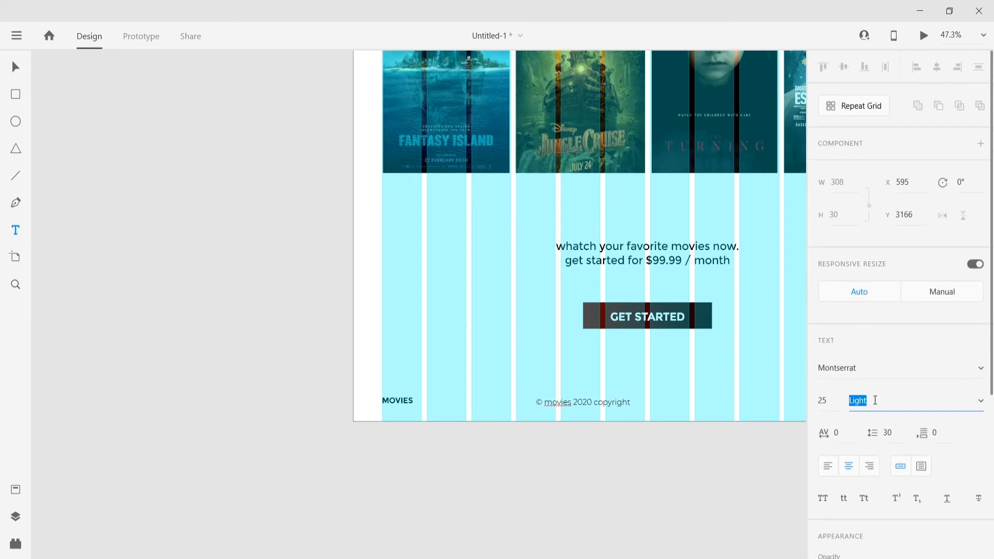
key("Return")
scroll(914, 373, "down", 2)
left_click(863, 422)
key("Escape")
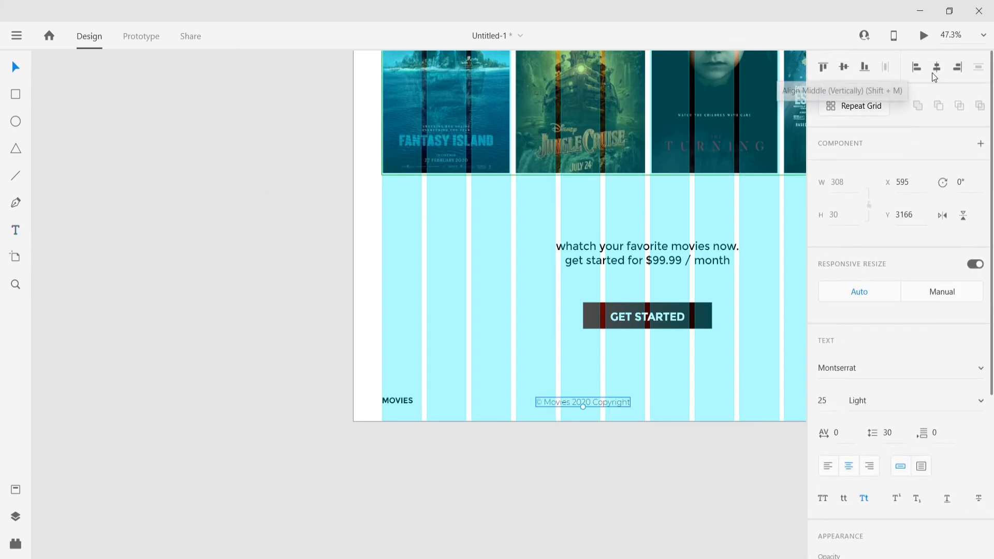
Centre the copyright text horizontally on the artboard
left_click(936, 67)
scroll(516, 257, "down", 2)
scroll(620, 244, "right", 2)
scroll(620, 244, "up", 1)
left_click(646, 283)
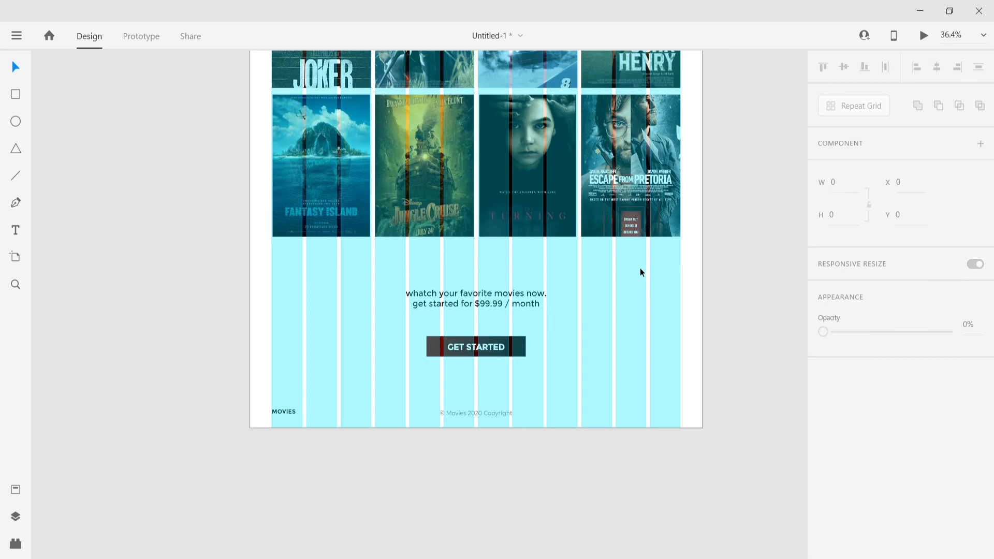
Hide the layout grid on the landing page artboard
scroll(646, 276, "up", 2)
double_click(660, 314)
left_click(823, 510)
scroll(676, 337, "up", 6)
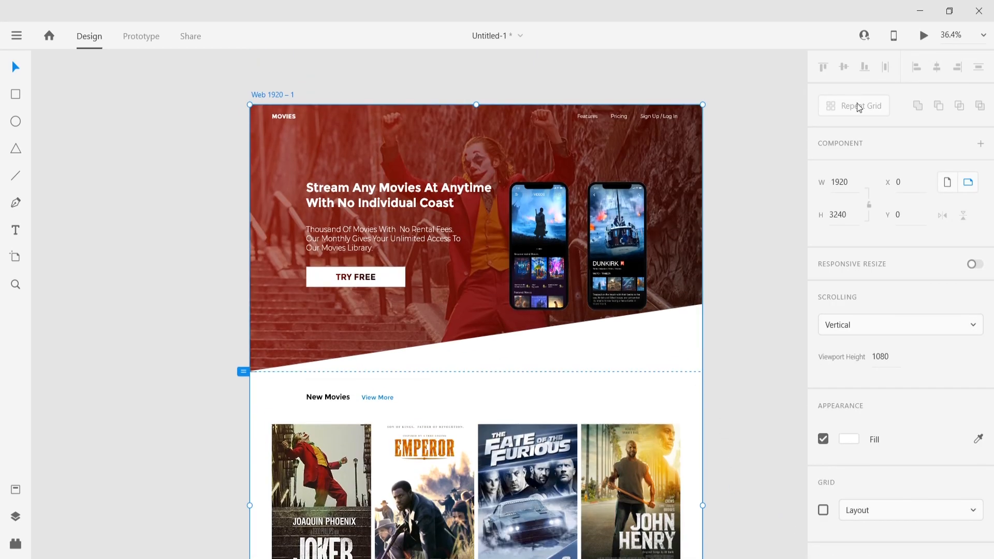
Preview the landing page and look through it from the hero section down to the footer and back up
left_click(925, 35)
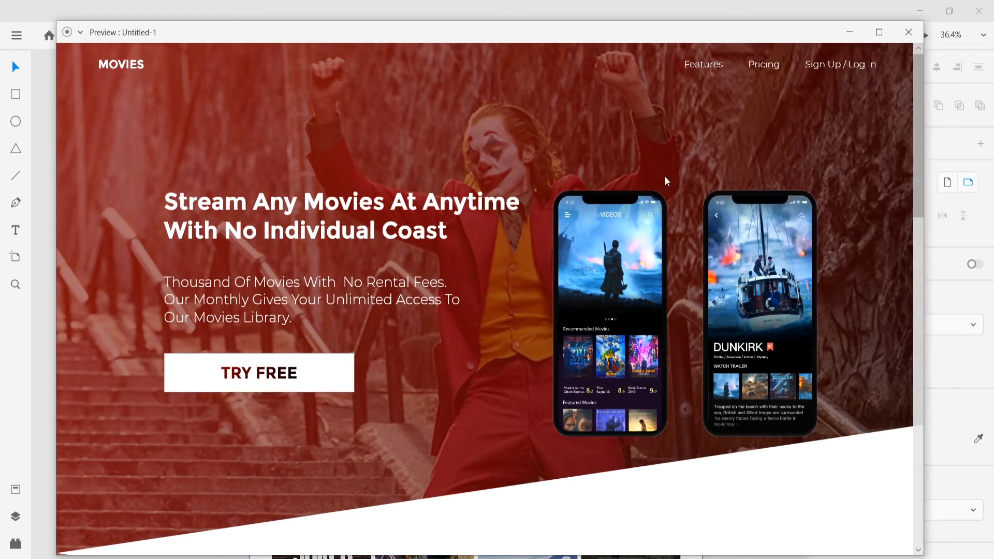
scroll(637, 176, "down", 5)
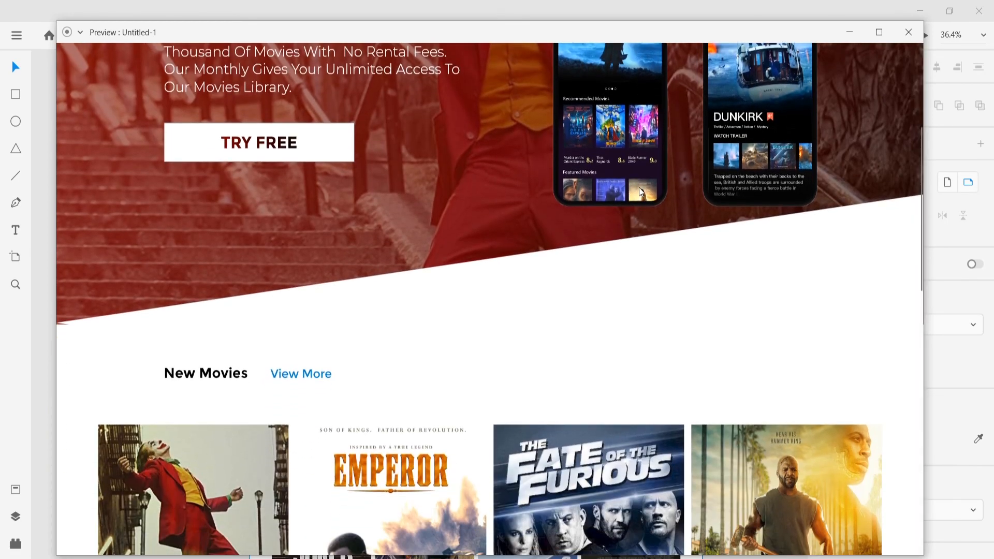
scroll(640, 191, "down", 8)
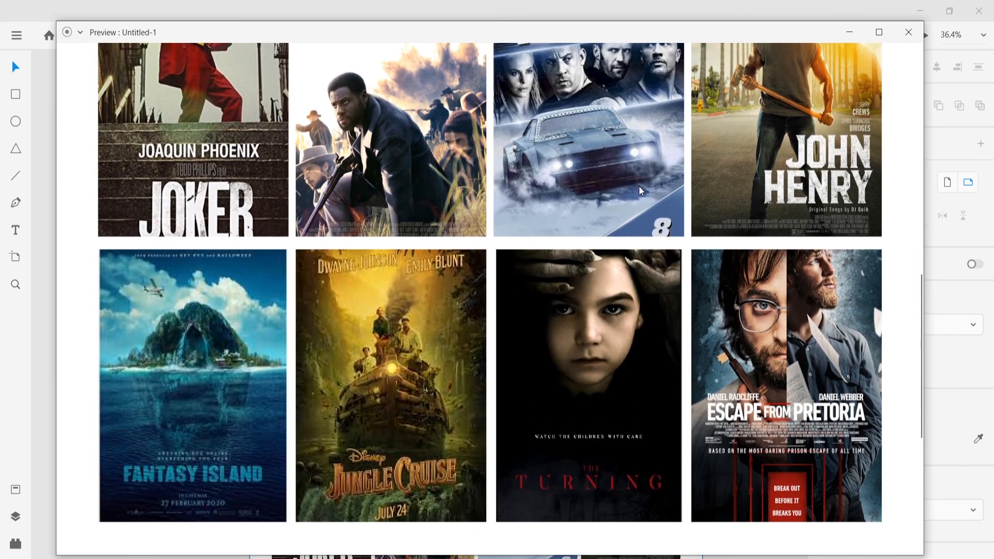
scroll(638, 186, "down", 5)
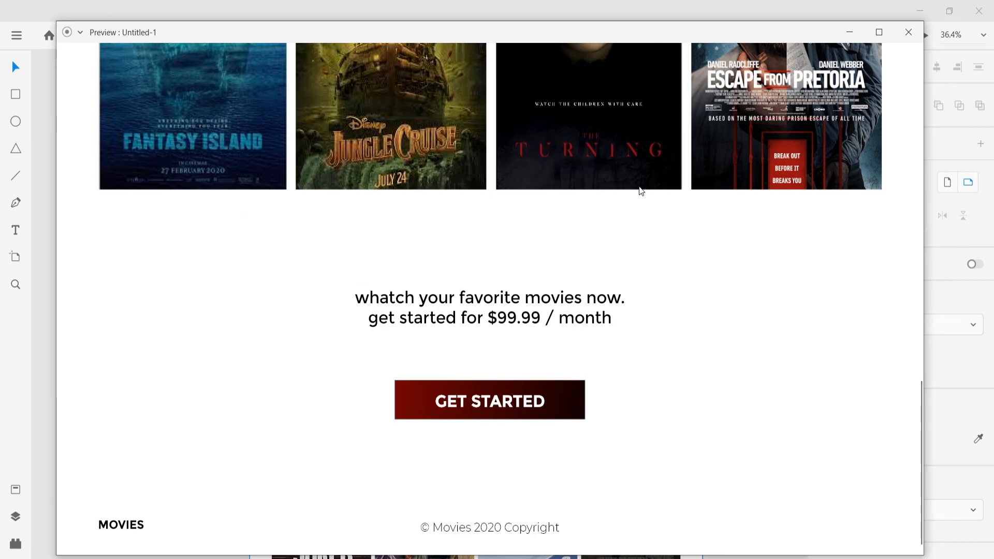
scroll(647, 178, "up", 2)
scroll(656, 168, "up", 15)
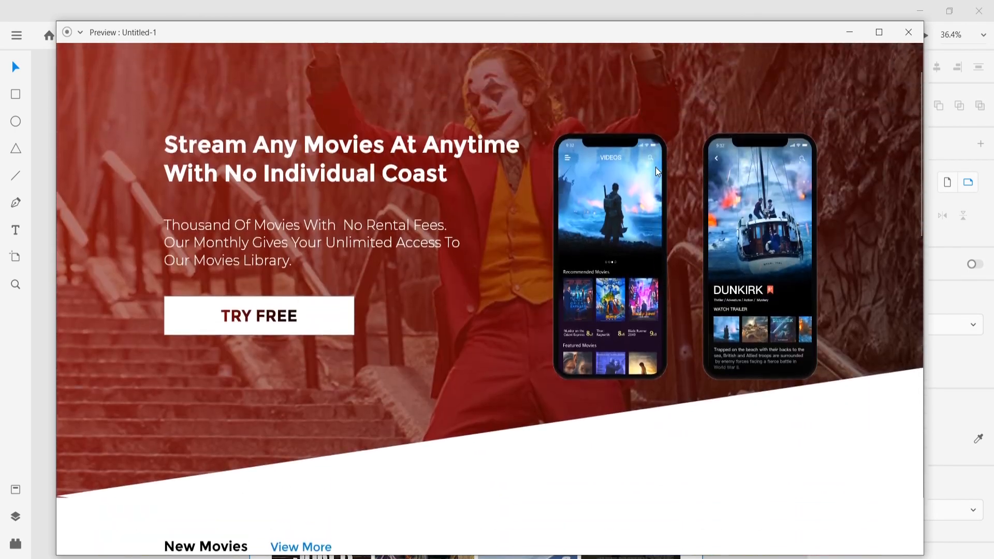